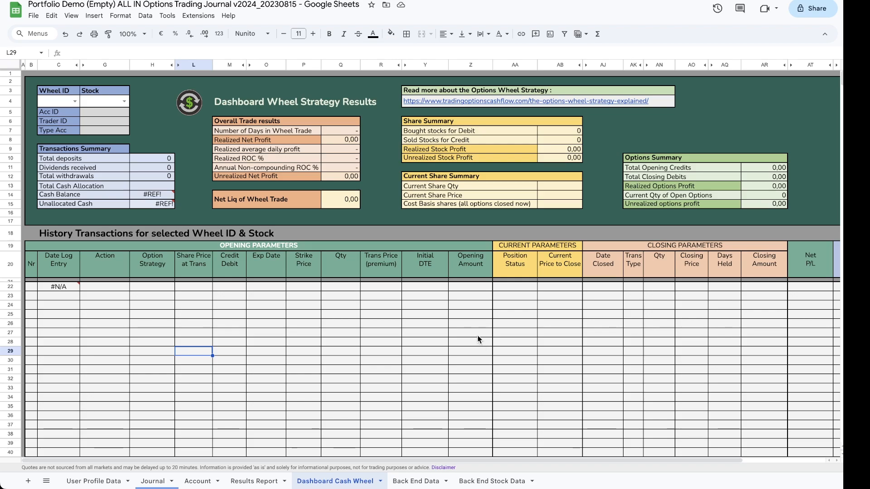
Step: Look through the User Profile Data, Account, Journal and Dashboard Cash Wheel sheets of the trading journal
click(153, 481)
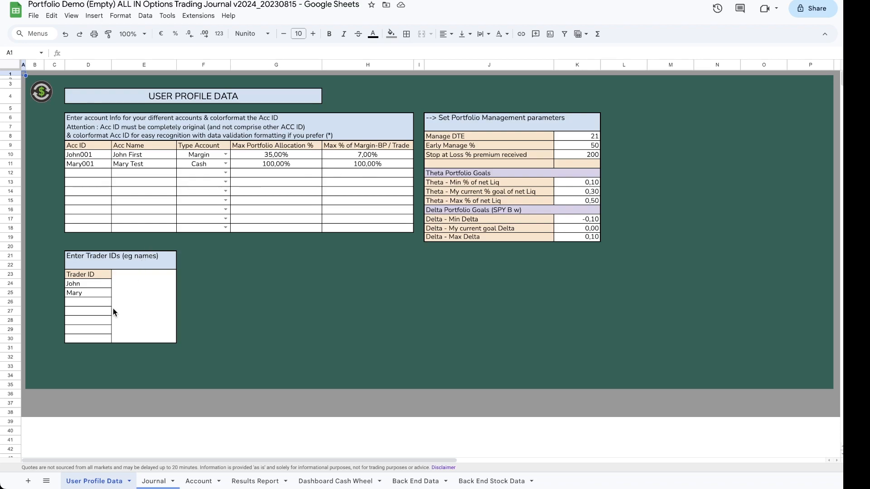
click(154, 481)
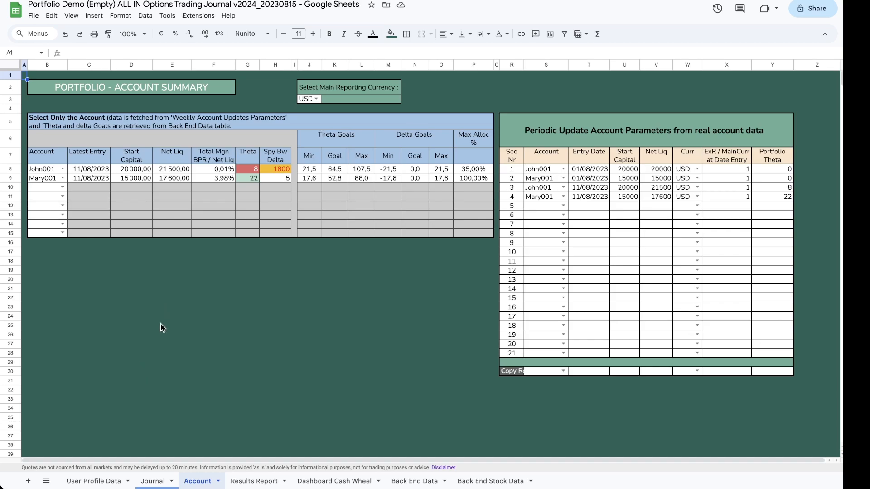
click(154, 481)
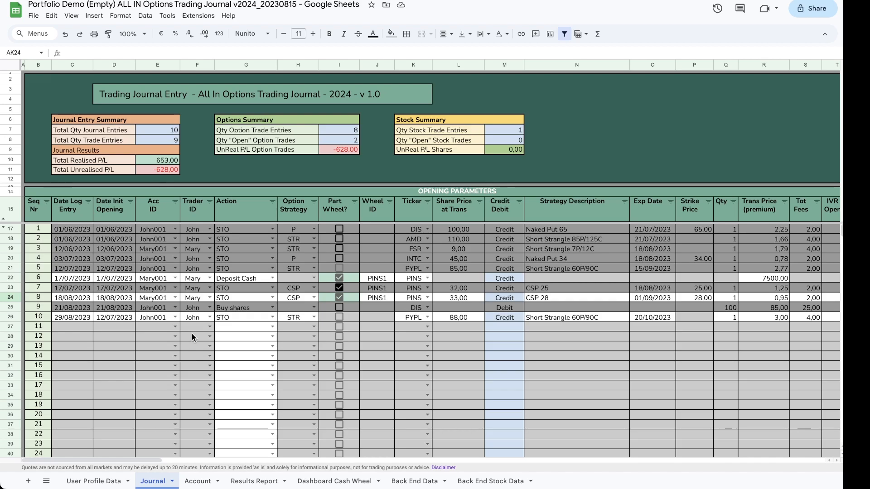
click(301, 482)
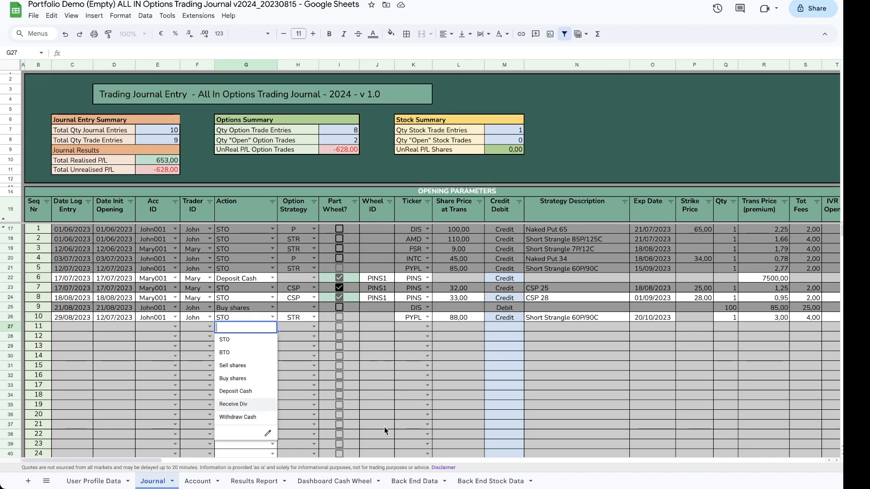
click(317, 483)
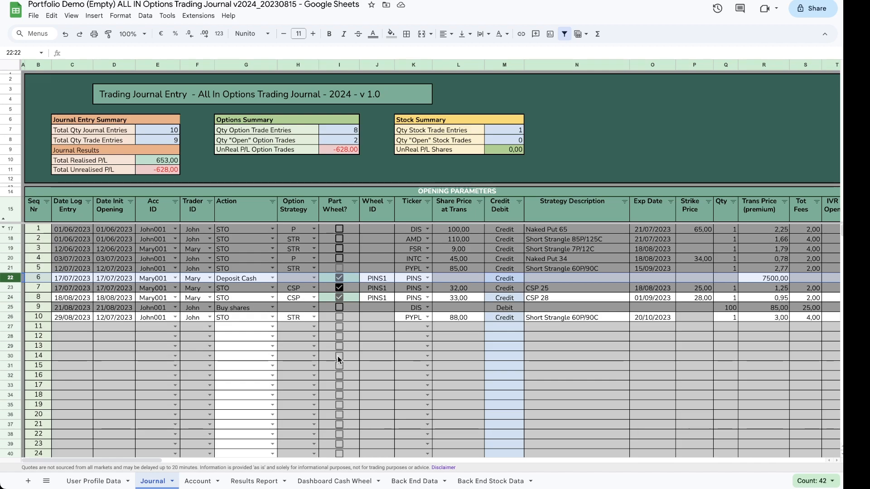
Step: Examine the Journal's PINS1 cash deposit entry and its action options, plus the CSP 25 trade across its columns
click(272, 277)
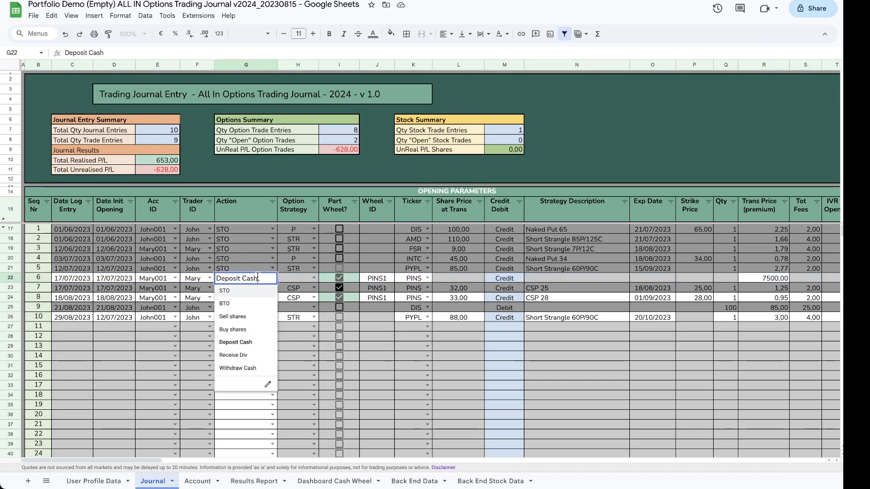
click(157, 281)
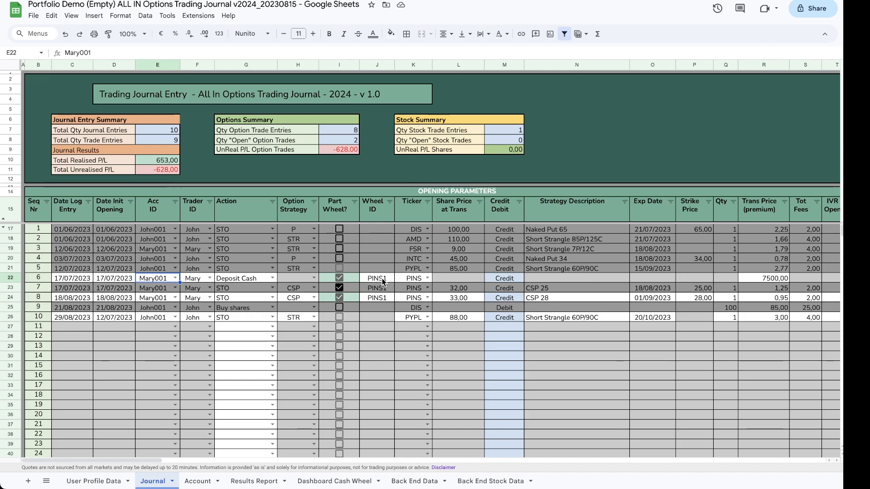
drag(129, 459, 85, 454)
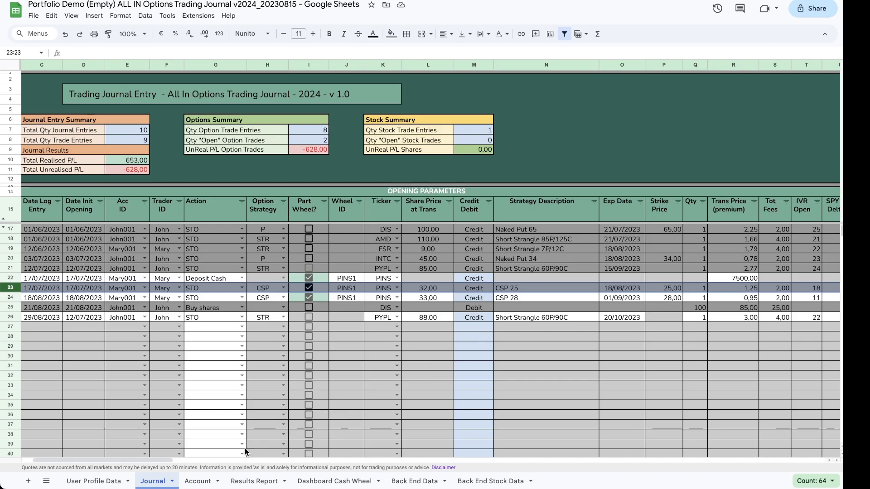
drag(160, 460, 366, 455)
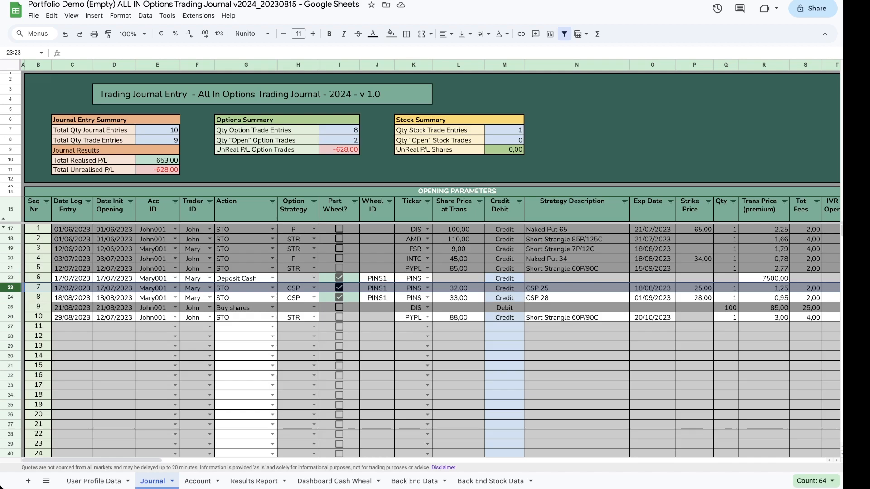
Step: Set the expiration date of the PINS CSP 28 trade to 30/08/2023 and review its current parameters
click(11, 298)
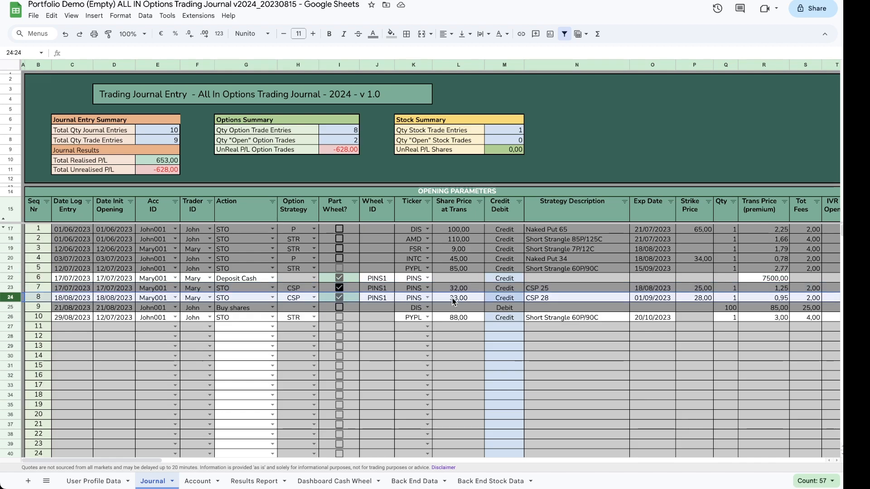
click(652, 298)
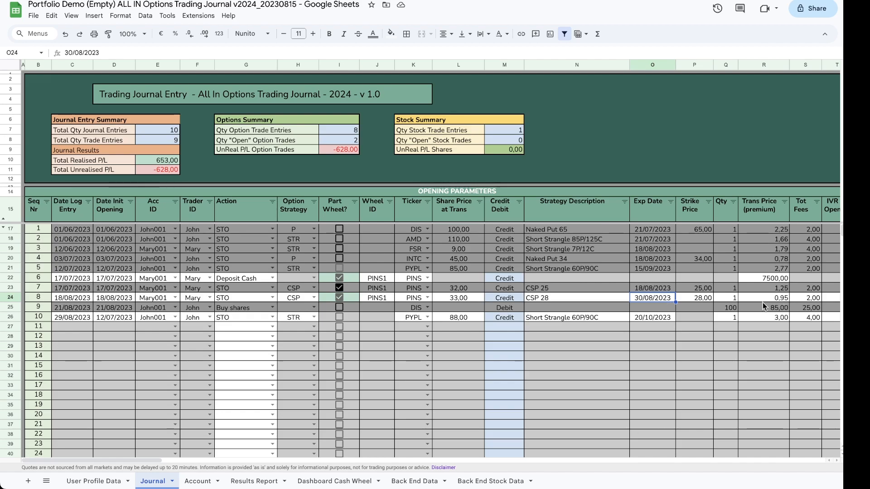
scroll(780, 302, right, 10)
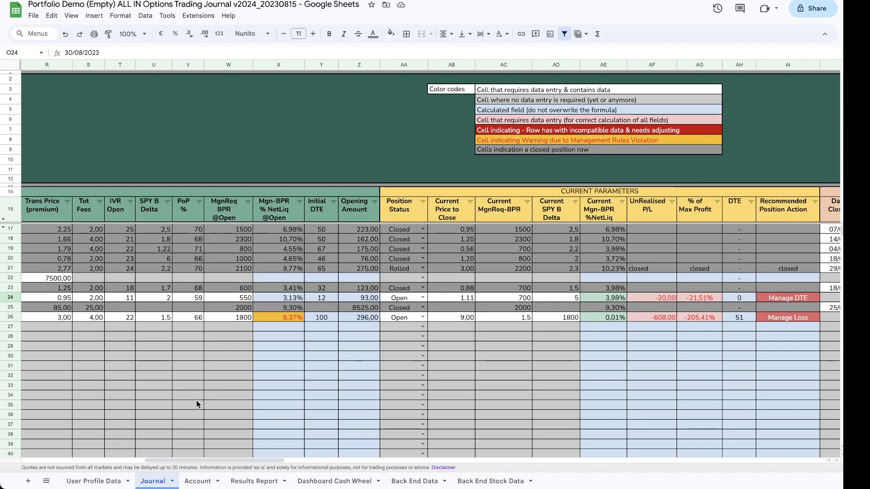
Step: On the Dashboard Cash Wheel sheet, select Wheel ID PINS1 and open the stock selection for it
click(321, 482)
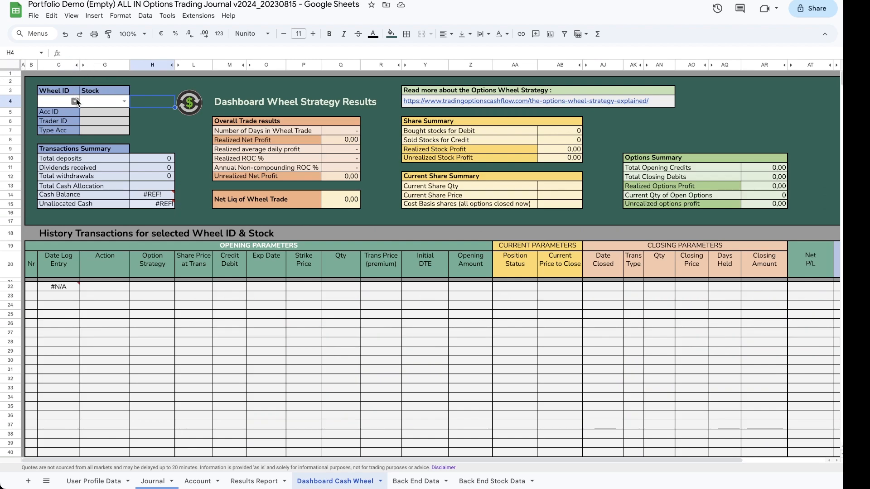
click(144, 119)
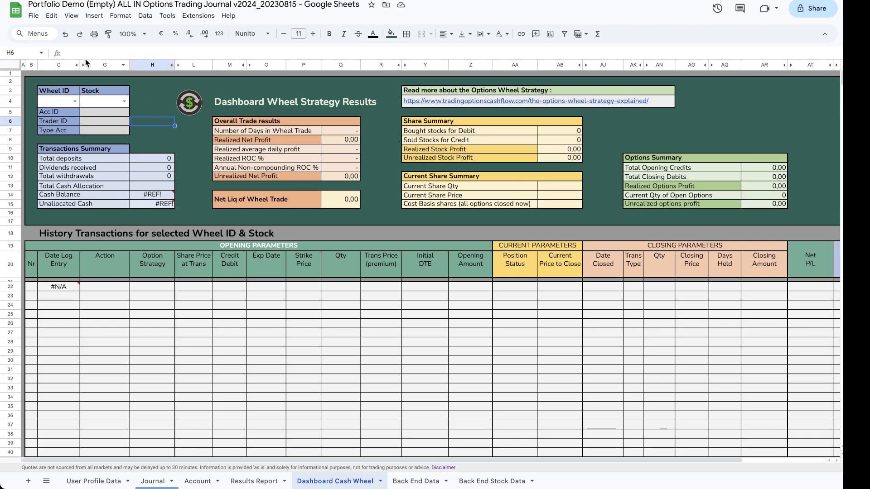
double_click(76, 101)
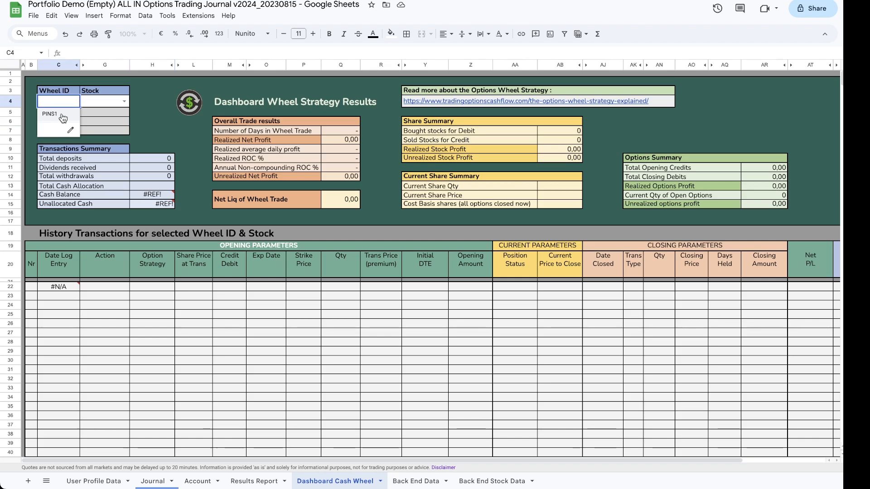
click(60, 114)
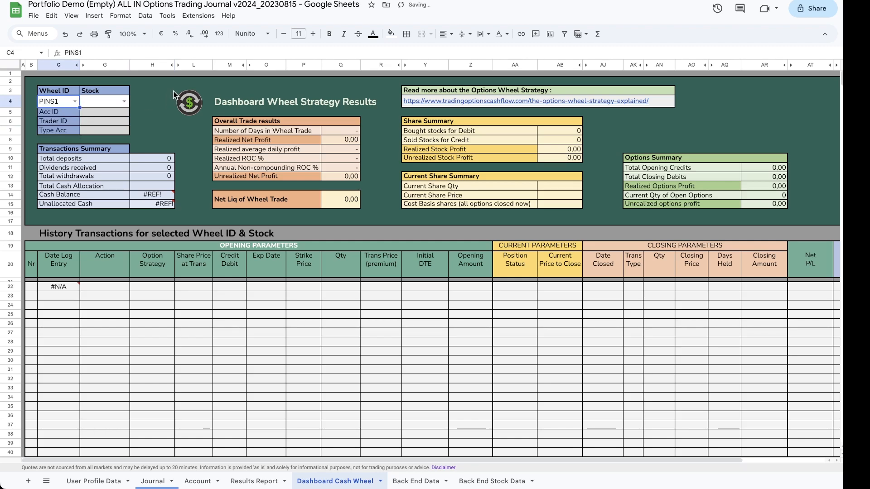
click(124, 101)
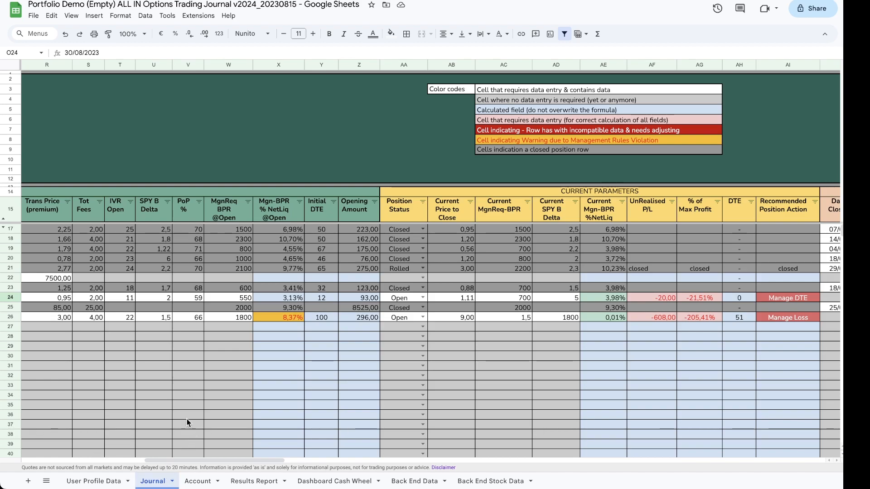
Step: In the Journal, set the CSP 28 trade's closing transaction type to BTC and its date closed to 30/08/2023
drag(237, 459, 113, 458)
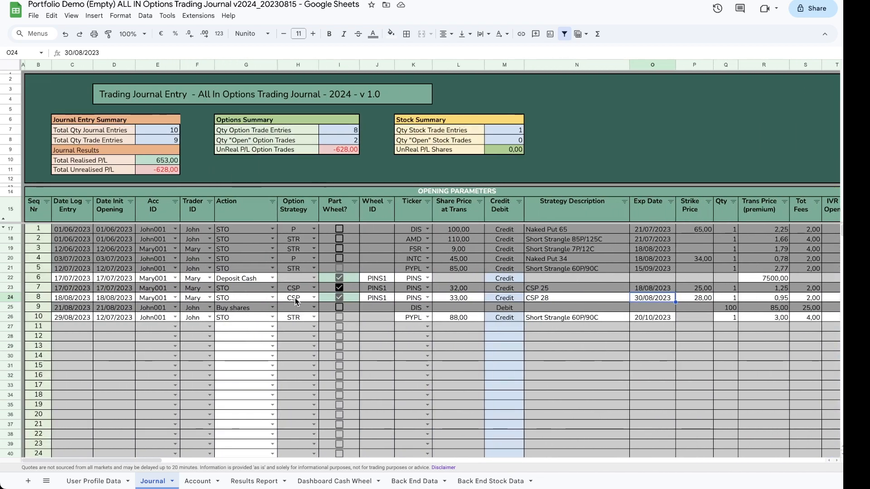
click(3, 300)
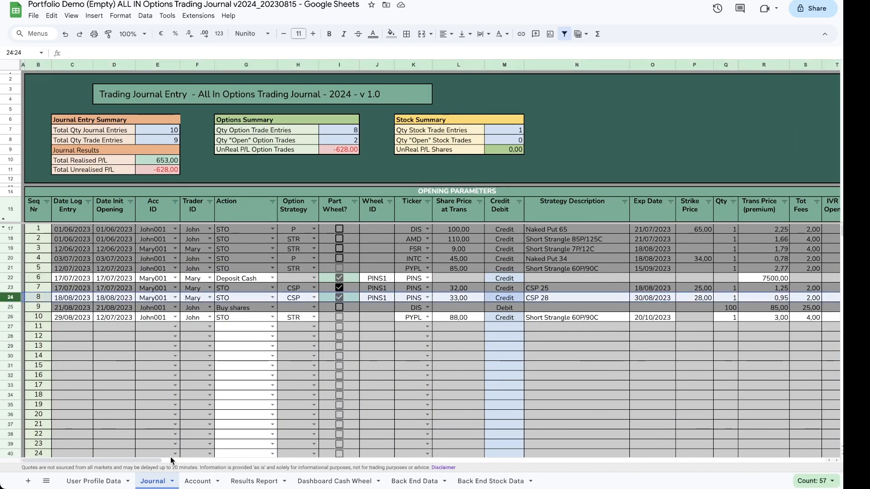
drag(151, 461, 387, 461)
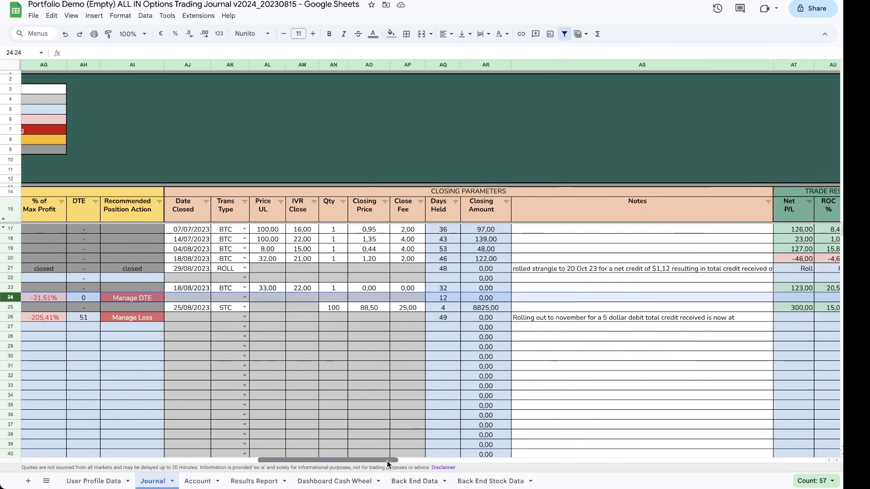
click(244, 297)
click(236, 312)
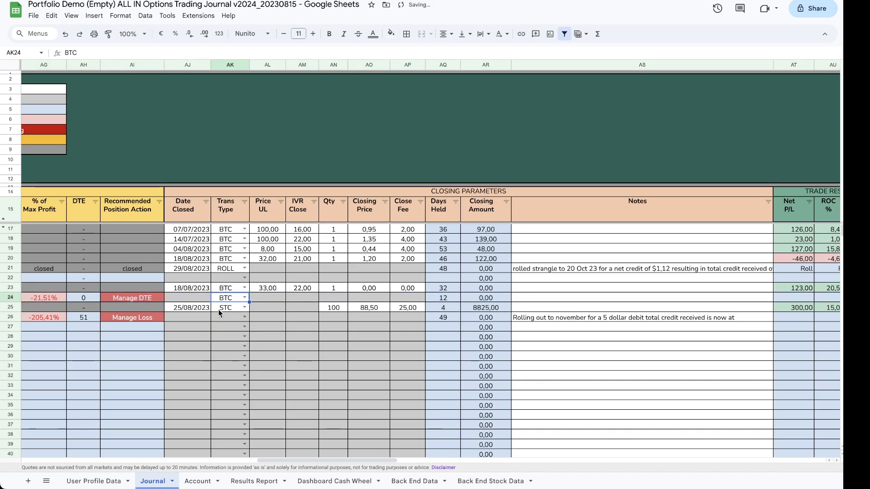
double_click(192, 298)
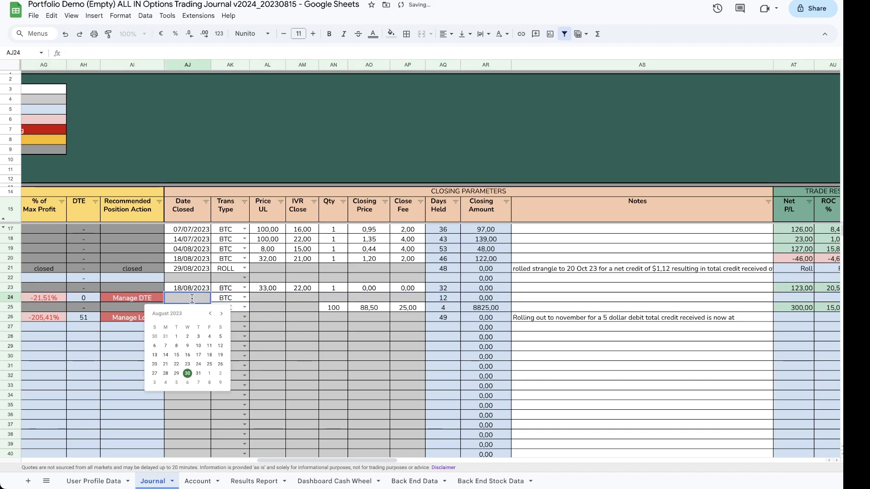
click(187, 373)
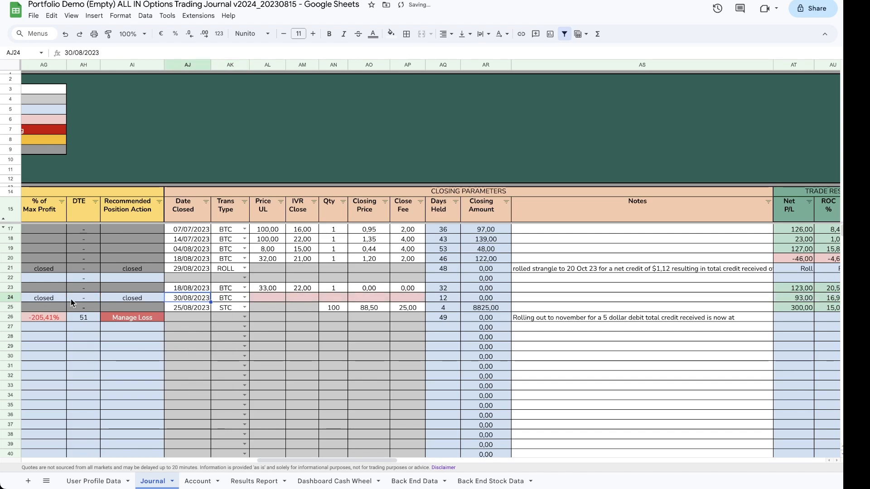
Step: Enter the CSP 28 trade's closing underlying price of 27,2, closing IVR of 22 and quantity of 1
double_click(271, 299)
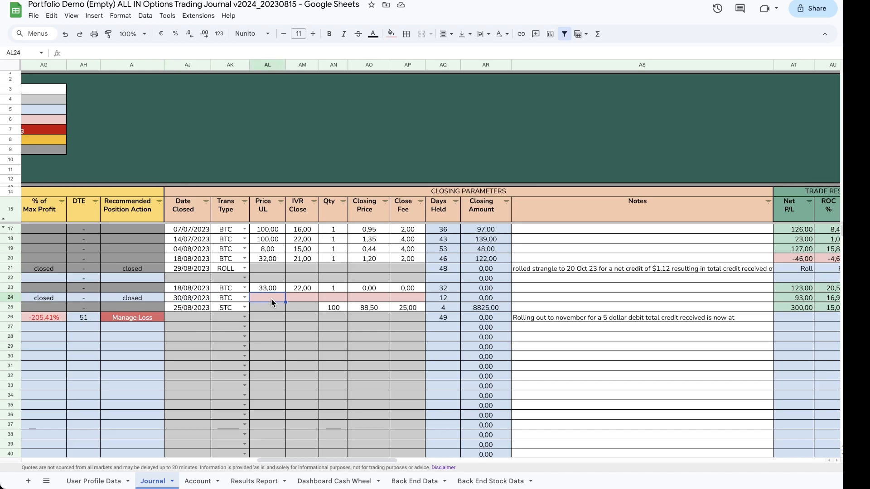
text(27,2)
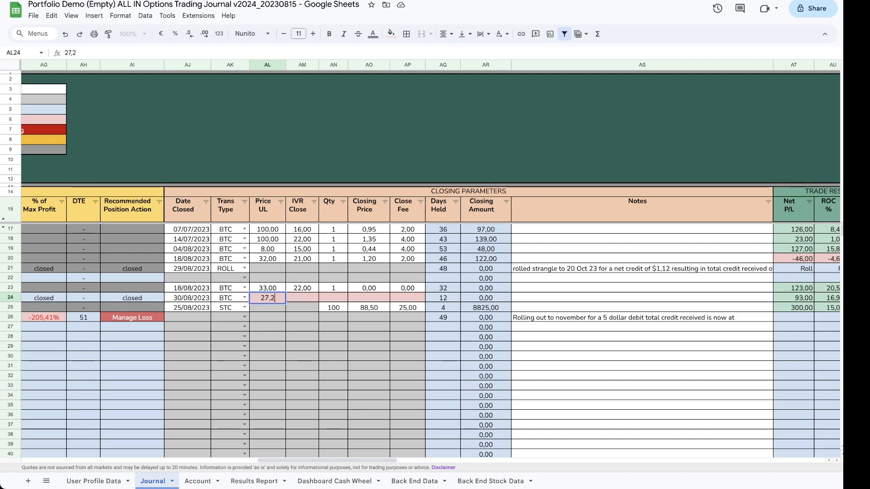
key(Tab)
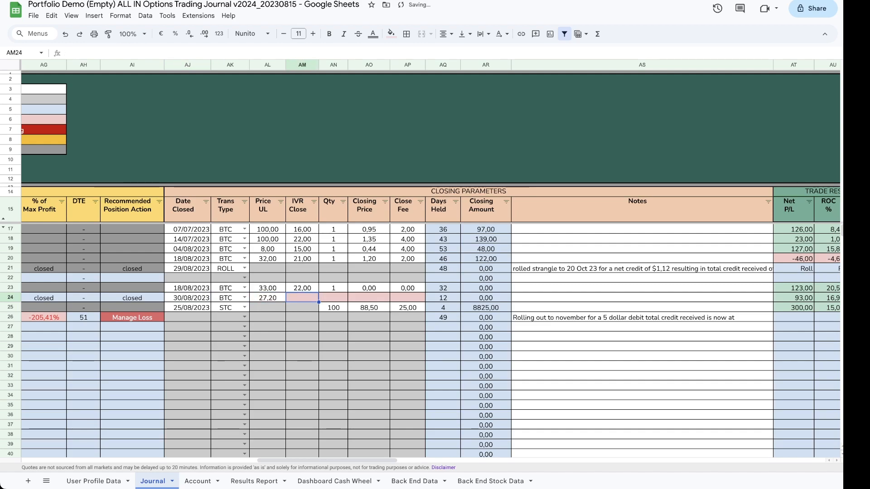
text(22)
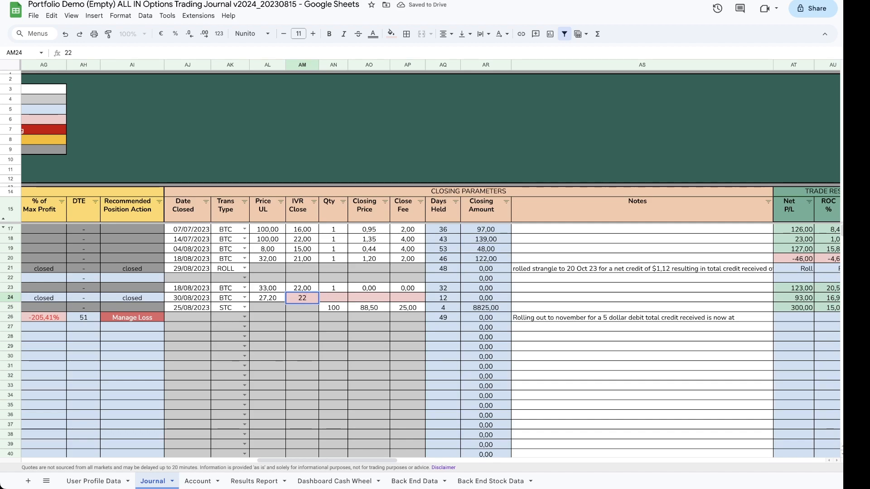
key(Tab)
text(1)
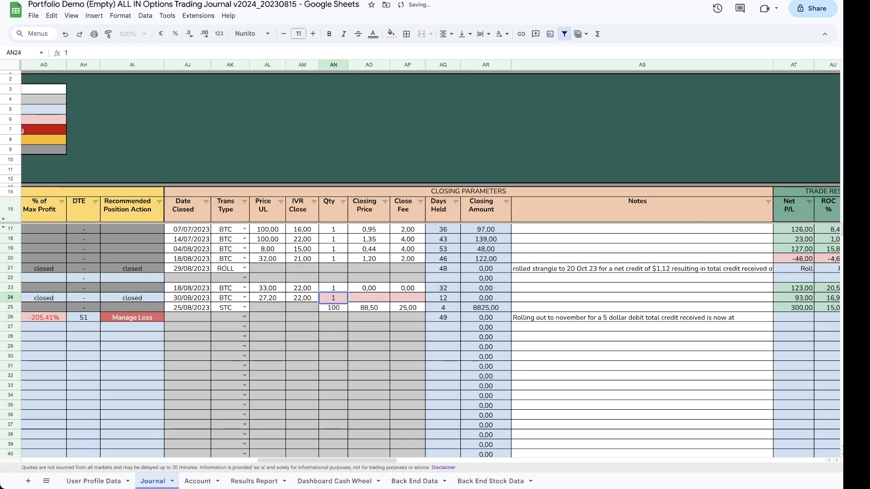
Step: Enter a closing price of 0 and a close fee of 0 for the CSP 28 trade
key(Tab)
text(0)
key(Tab)
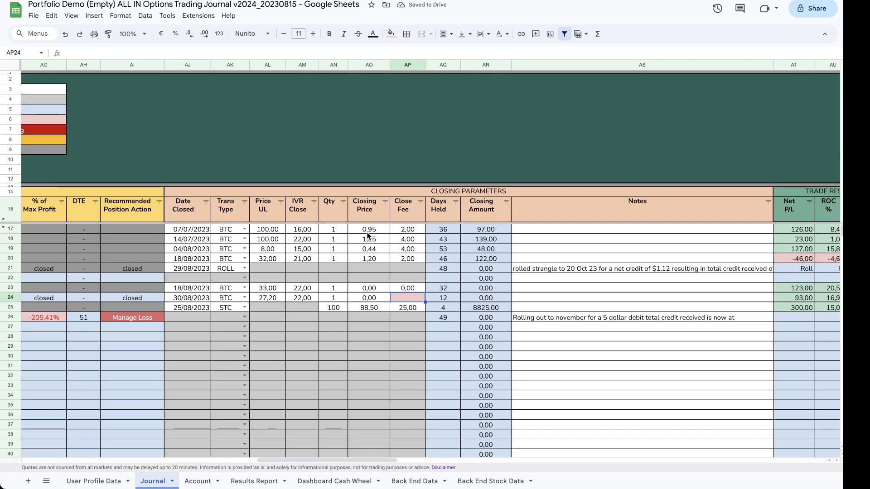
click(368, 298)
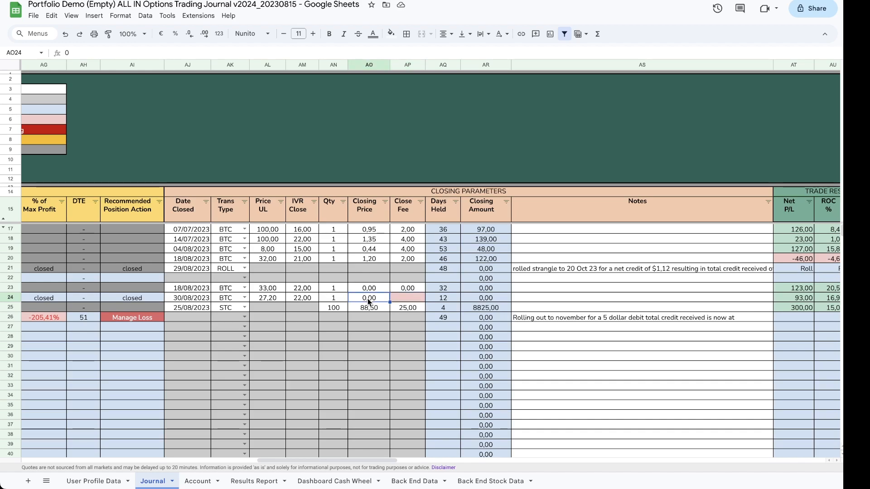
click(402, 301)
text(0)
key(Tab)
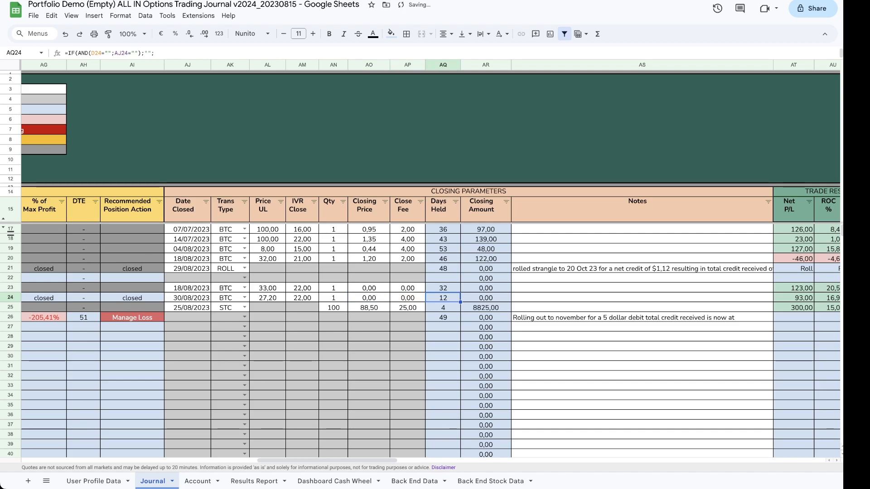
Step: Set the position status of the CSP 28 trade to Closed
click(333, 454)
drag(338, 459, 267, 458)
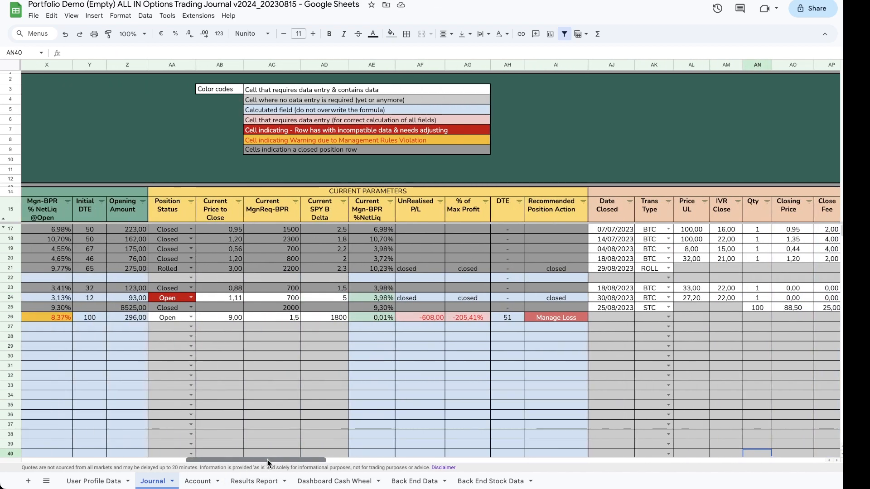
click(191, 298)
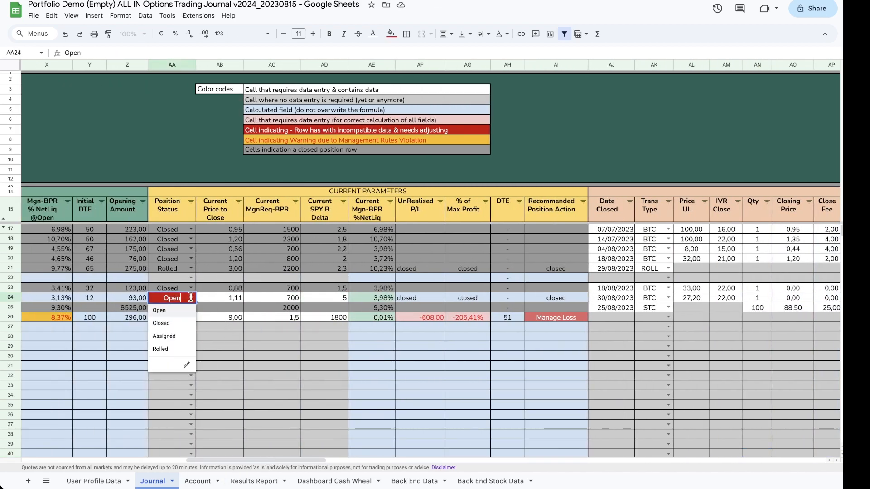
click(174, 324)
Step: Start journal entry 11 as Buy shares, with both the log entry date and initial opening date set to 30/08/2023
drag(319, 458, 139, 460)
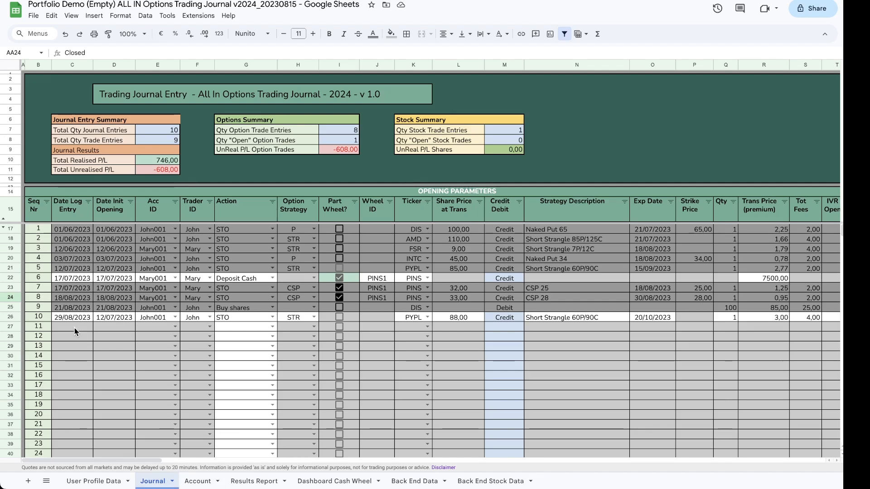
click(273, 327)
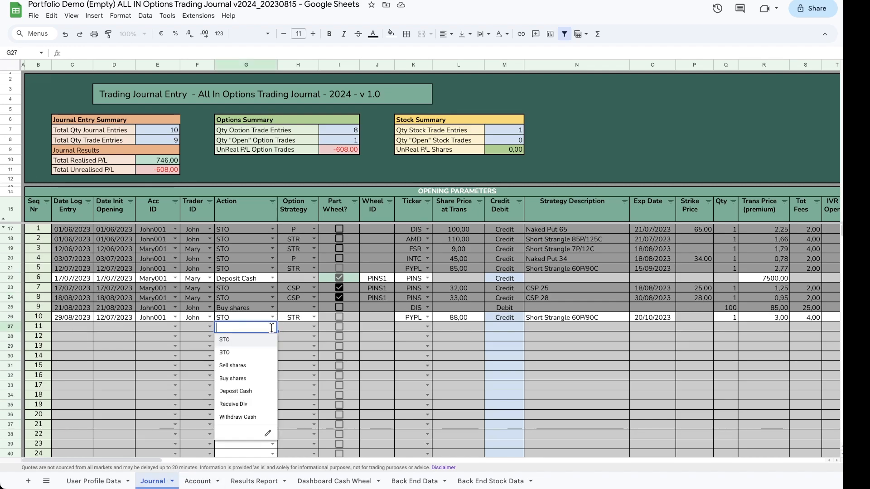
click(236, 379)
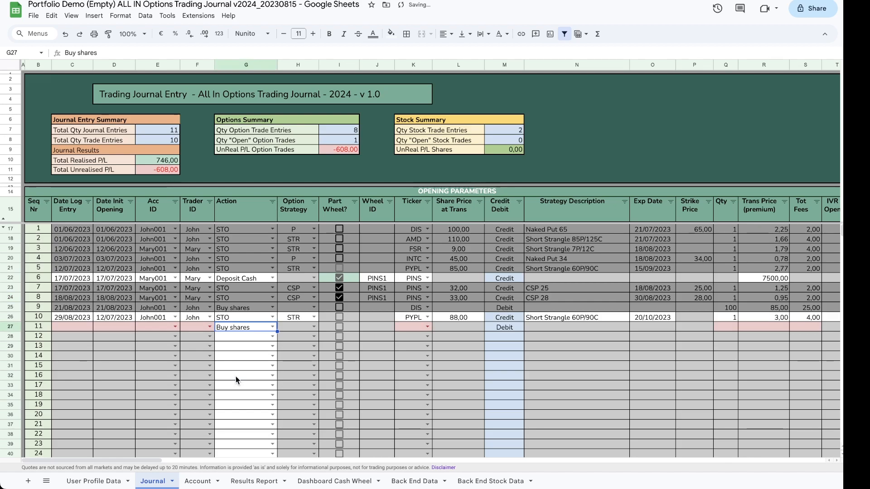
double_click(69, 330)
click(72, 402)
double_click(104, 326)
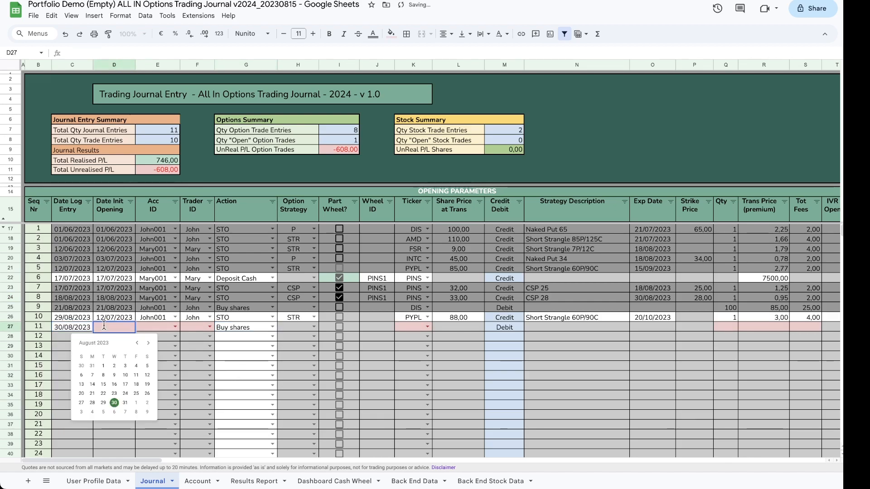
click(114, 403)
Step: Assign entry 11 the account ID and trader ID used by the other PINS1 entries, and choose PINS as its ticker
click(175, 327)
click(154, 355)
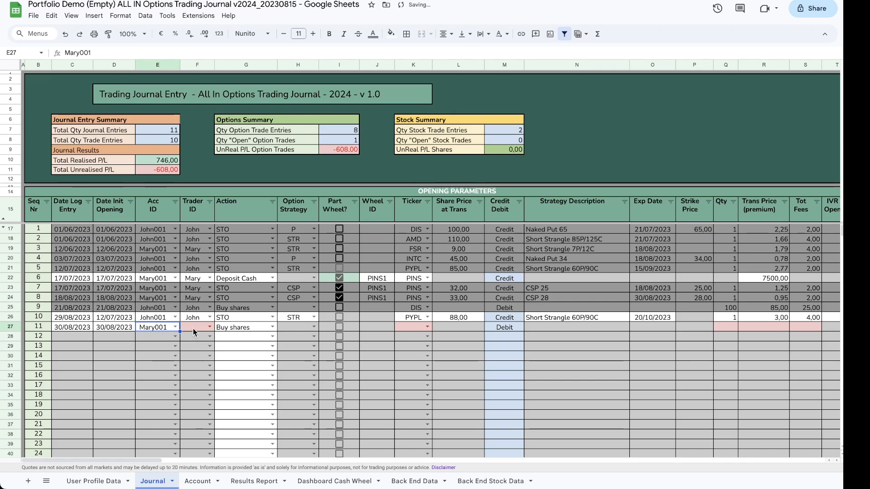
click(207, 327)
click(195, 356)
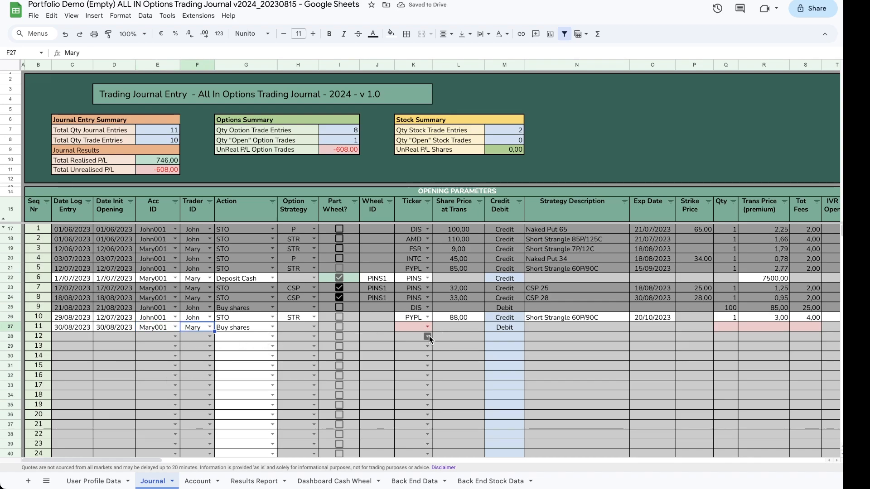
click(427, 327)
click(398, 374)
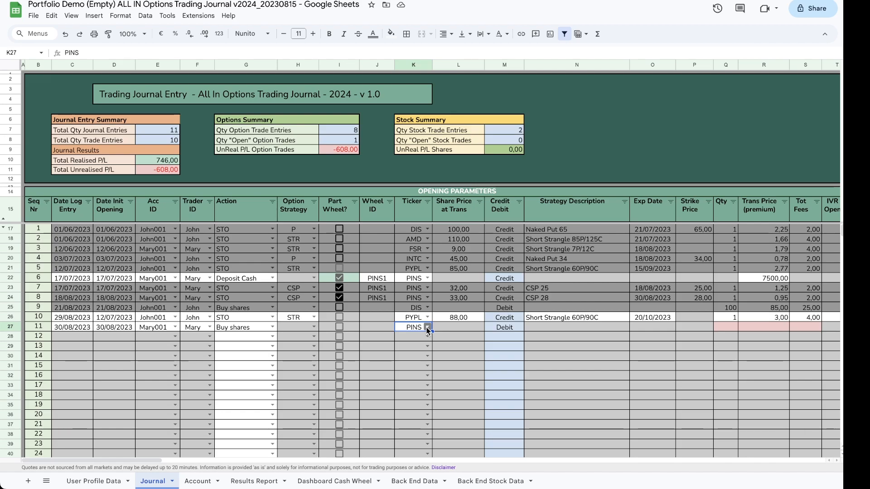
Step: Mark the entry 11 share purchase as part of a wheel and enter the Wheel ID PINS1
key(Left)
key(Left)
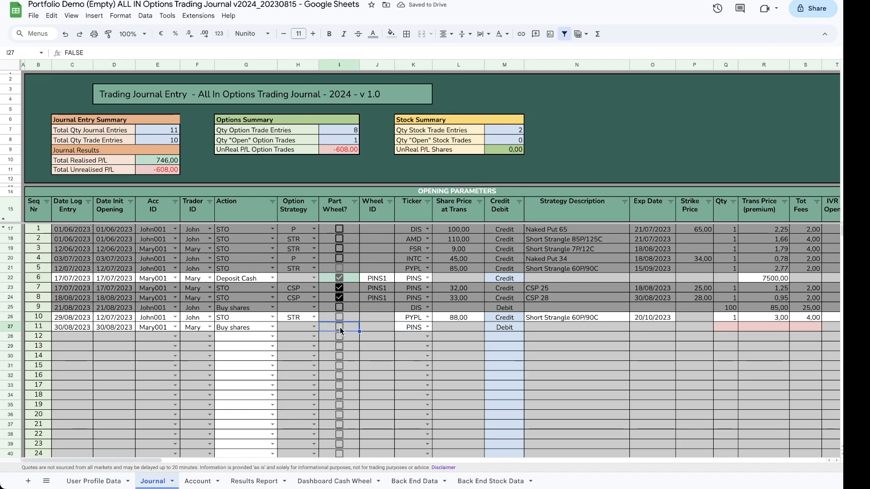
click(340, 327)
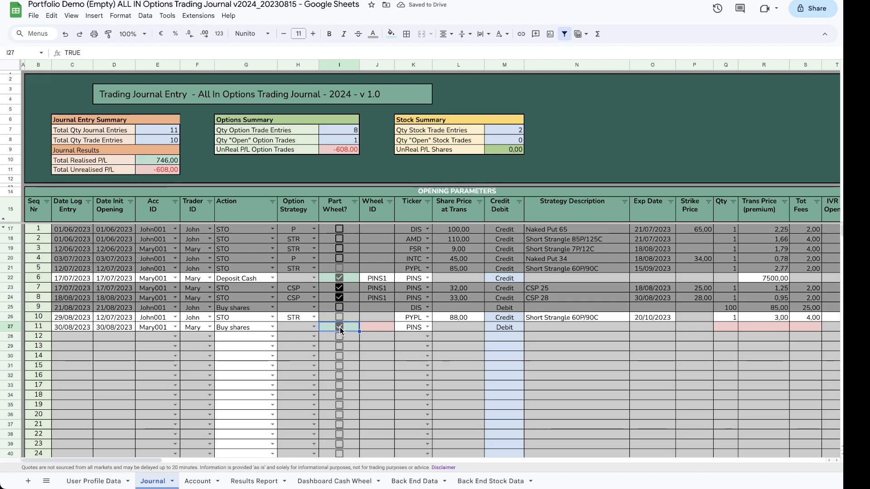
key(Right)
text(PINS1)
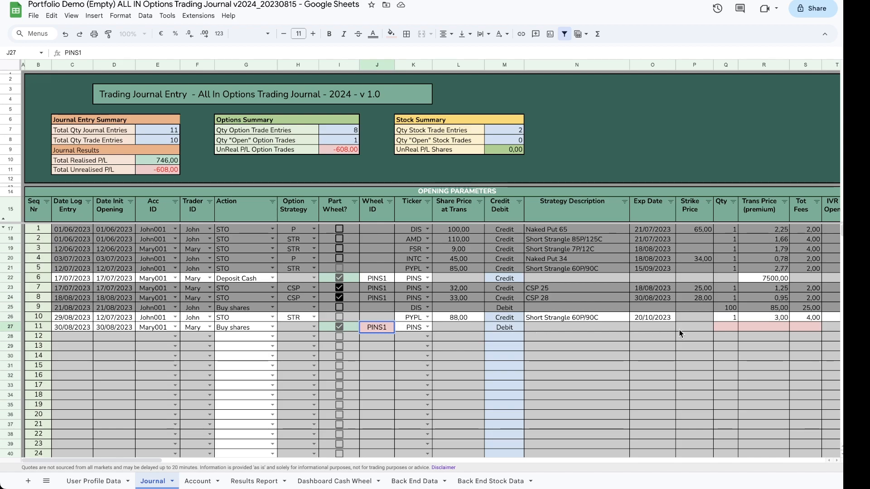
Step: Enter a quantity of 100, a transaction price of 28 and total fees of 15 for the PINS share purchase
click(724, 328)
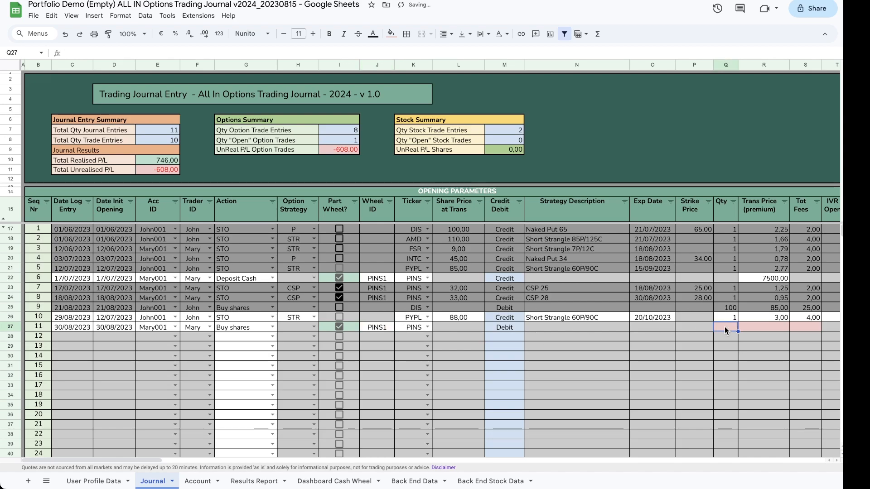
text(100)
key(Tab)
text(28)
key(Tab)
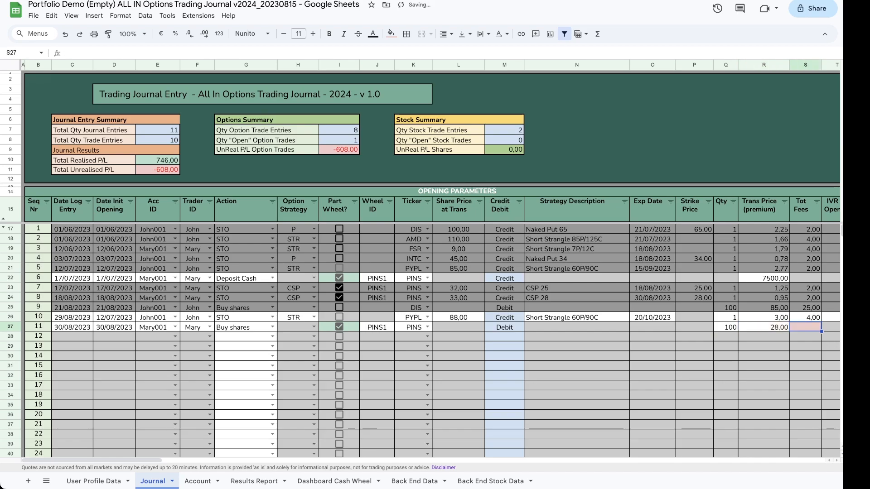
text(15)
key(Tab)
Step: Set the margin requirement (BPR) at open to 0 for the PINS share purchase in entry 11
key(Tab)
key(Tab)
key(Tab)
key(Tab)
key(Tab)
key(Tab)
key(Tab)
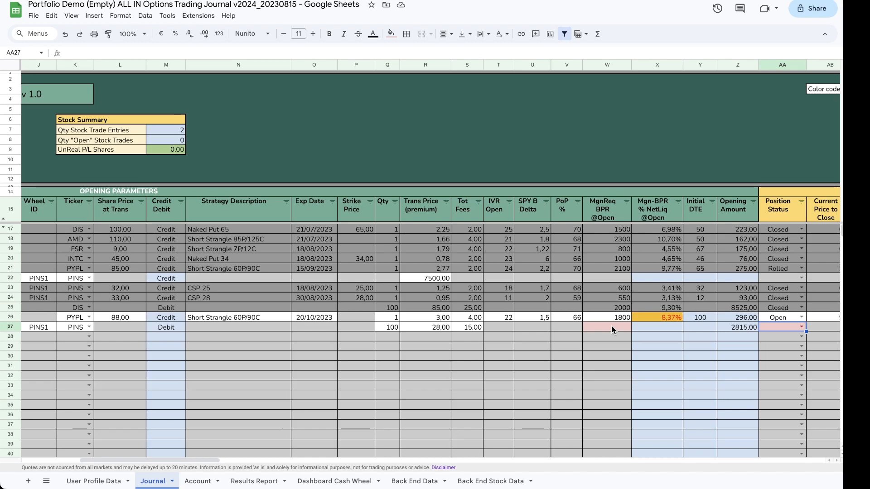
click(611, 326)
text(0)
key(Tab)
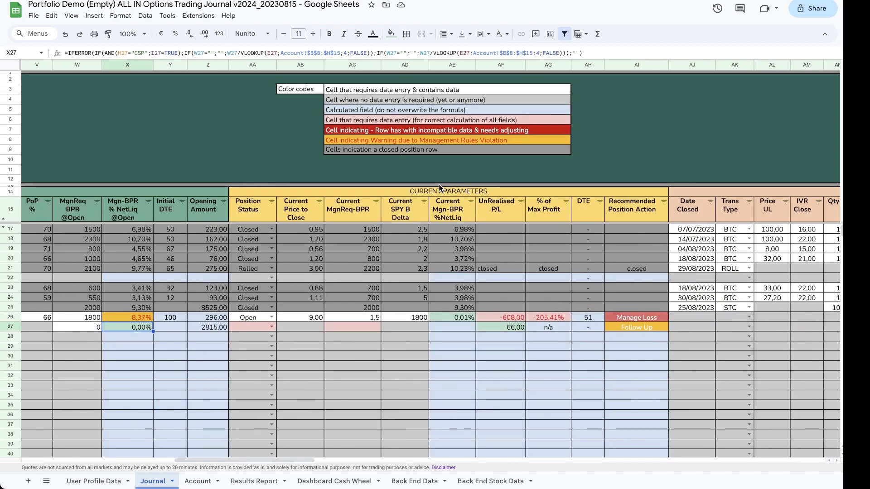
Step: Set the PINS share purchase's position status to Open and its current margin requirement (BPR) to 0
click(272, 327)
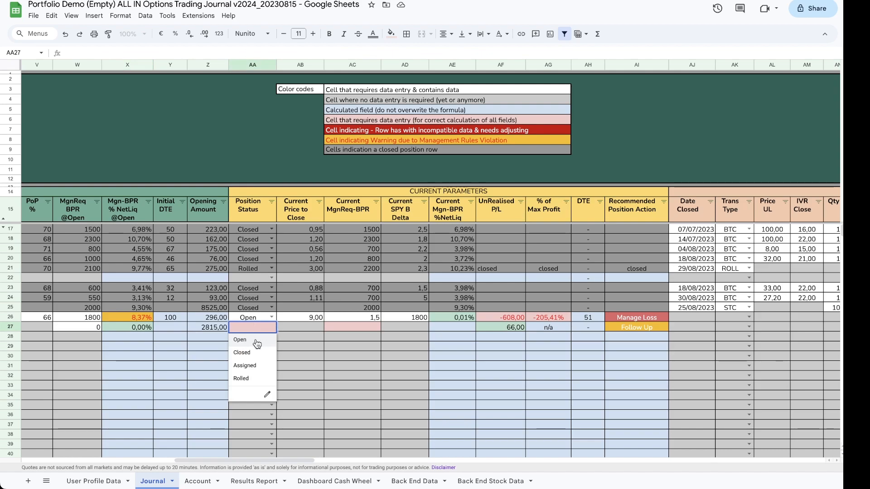
click(267, 341)
click(358, 328)
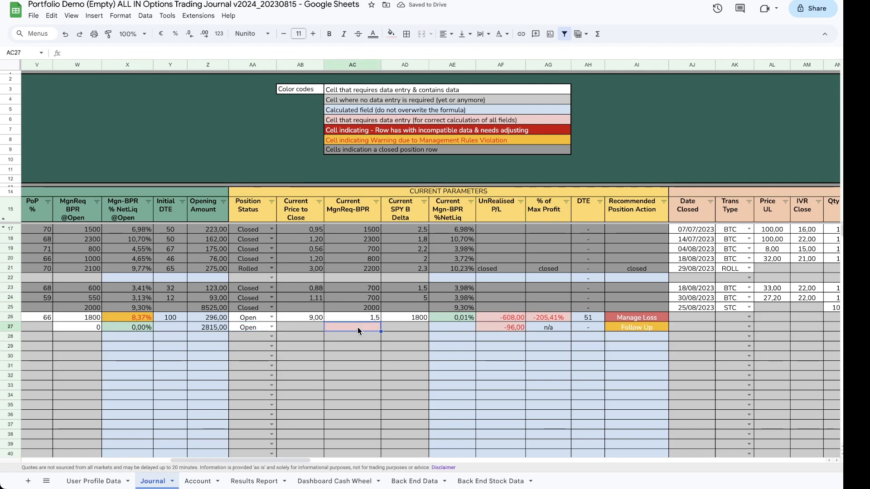
text(0)
key(Tab)
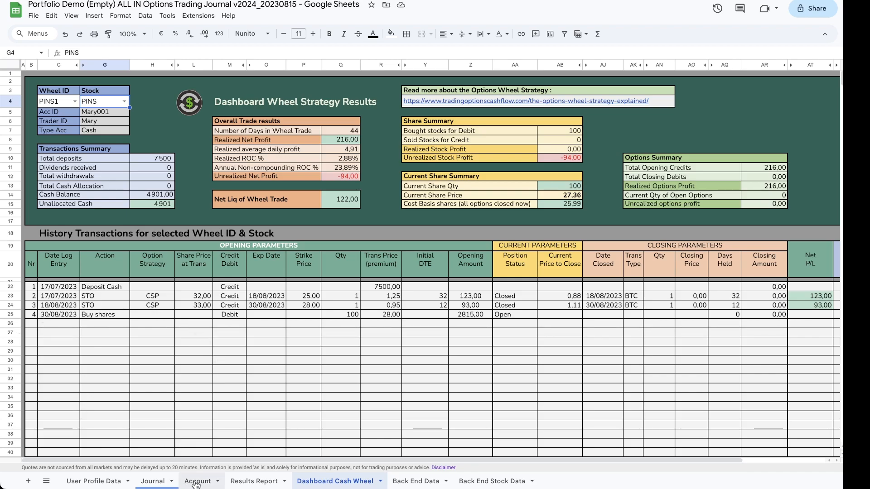
Step: In the Journal, start entry 12 as STO with both the log entry date and initial opening date set to 30/08/2023
click(161, 483)
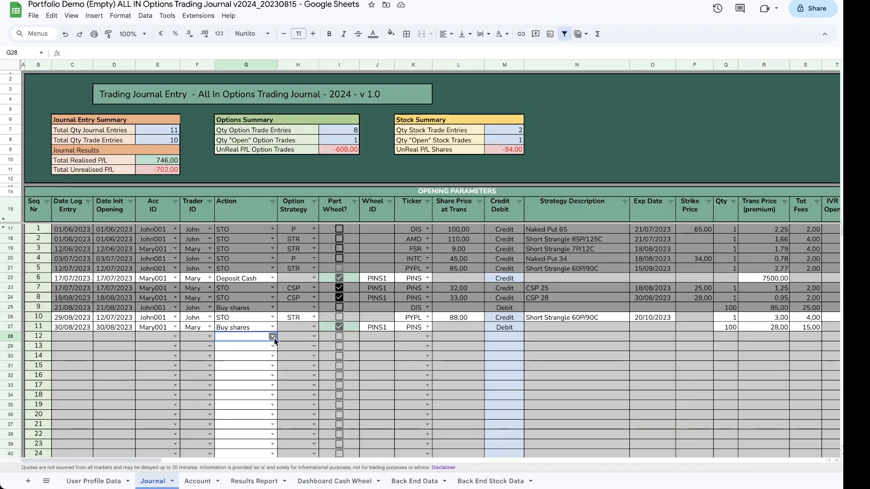
click(272, 337)
click(226, 350)
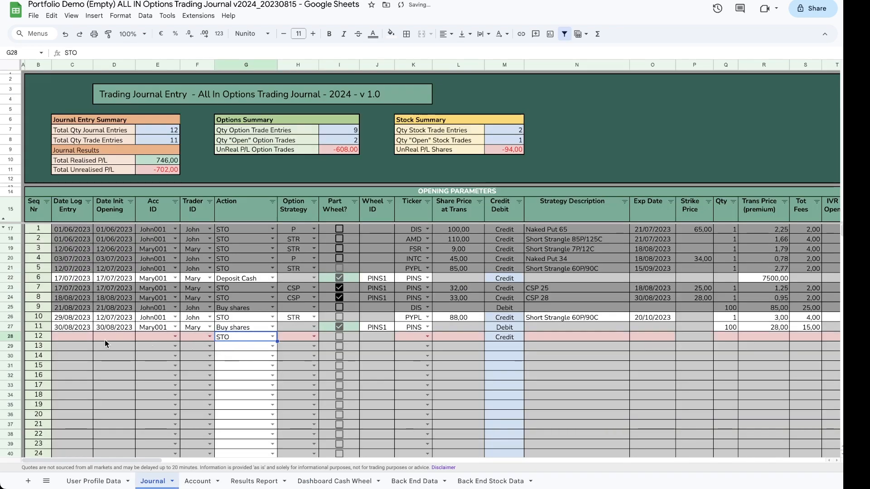
double_click(73, 338)
click(72, 412)
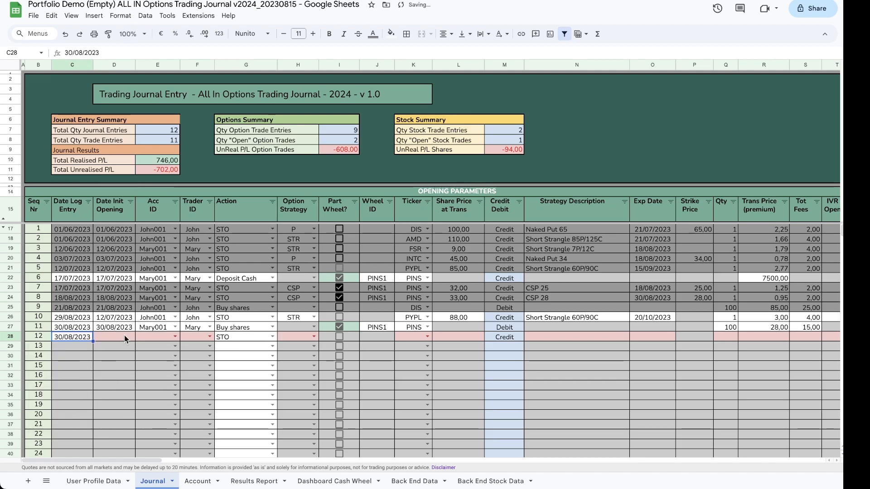
double_click(125, 338)
click(114, 412)
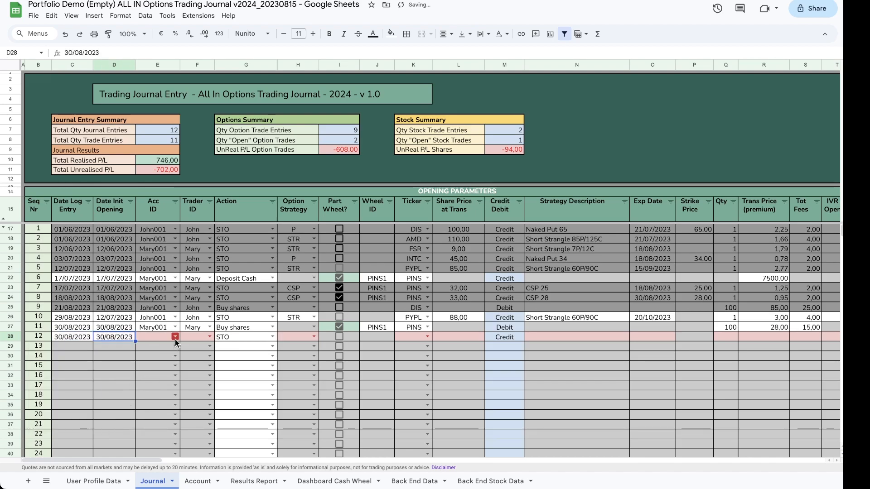
Step: Assign entry 12 the same account ID and trader ID as the PINS share purchase
click(174, 337)
click(153, 362)
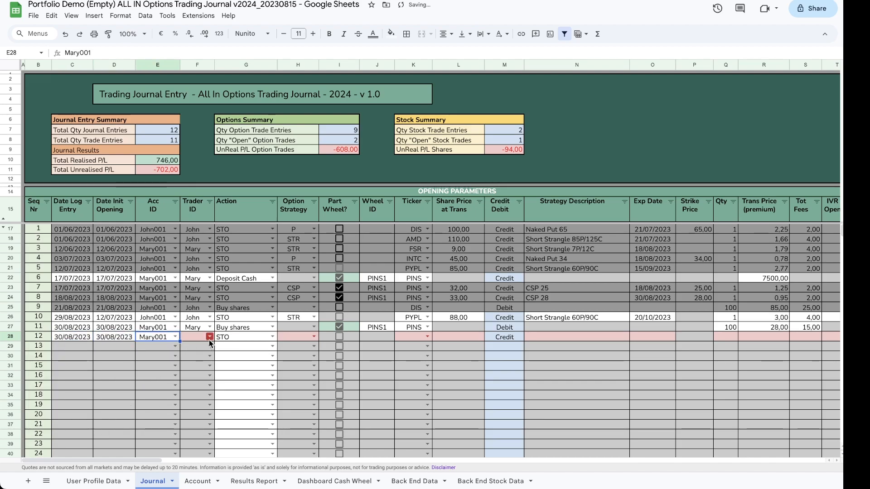
click(209, 336)
click(191, 364)
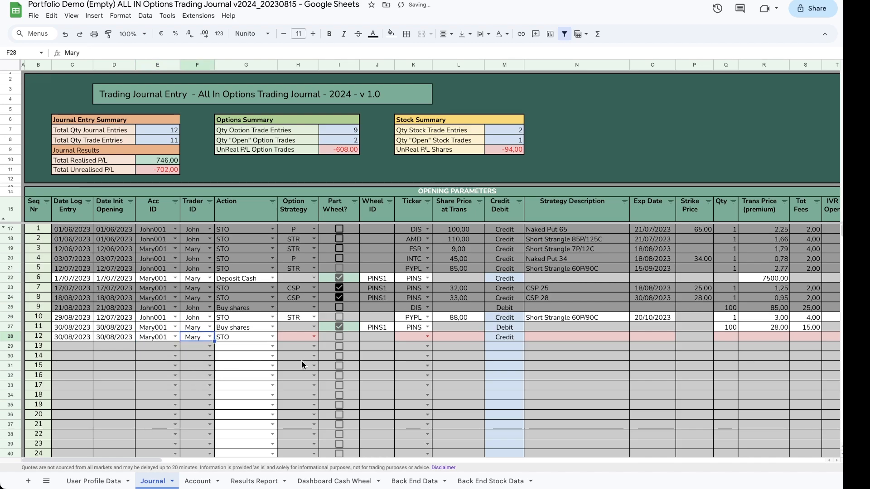
Step: Set entry 12's option strategy to CC, mark it as part of wheel PINS1 and choose PINS as its ticker
click(312, 337)
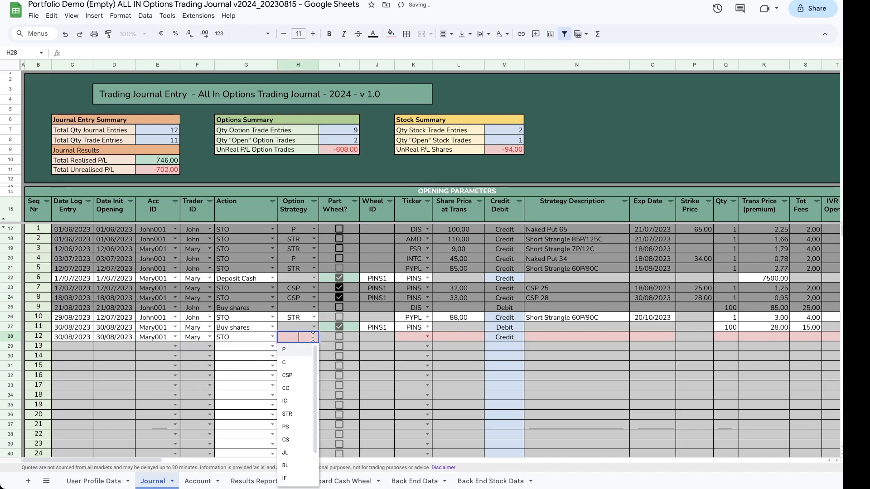
click(286, 388)
click(339, 339)
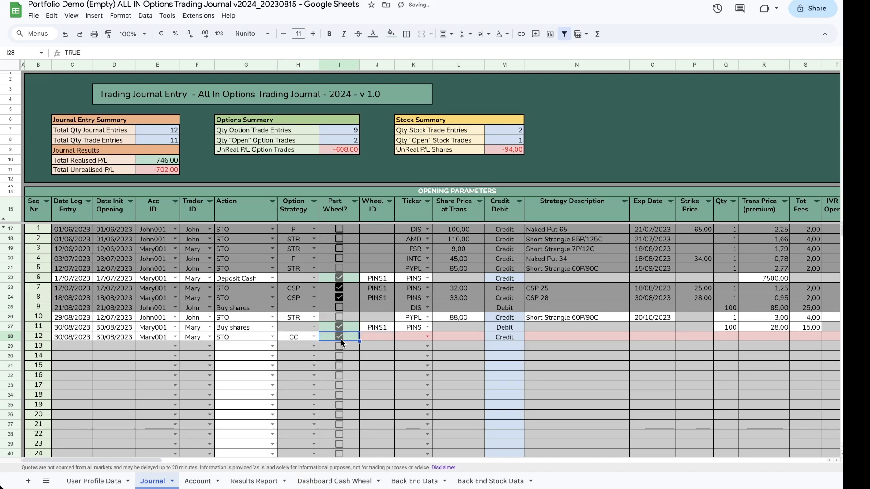
click(370, 339)
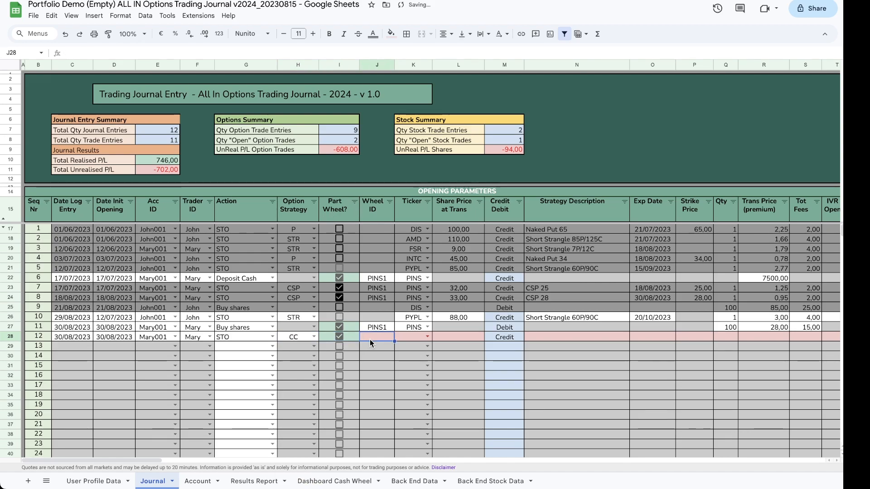
text(PINS1)
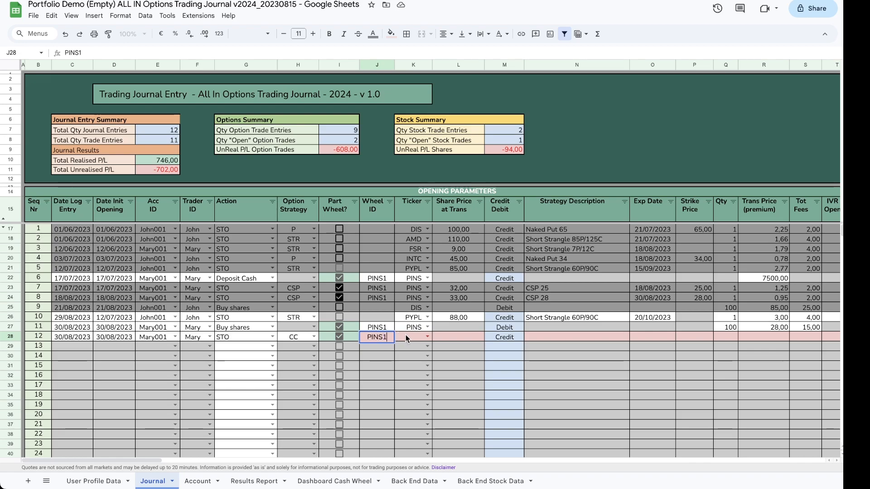
click(424, 338)
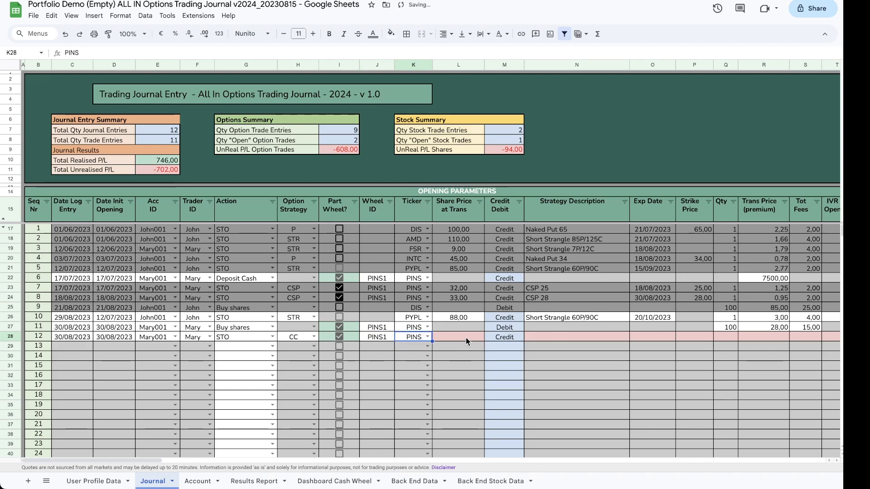
Step: Enter a share price at transaction of 27 and the strategy description "CC 34" for entry 12
click(467, 339)
text(27)
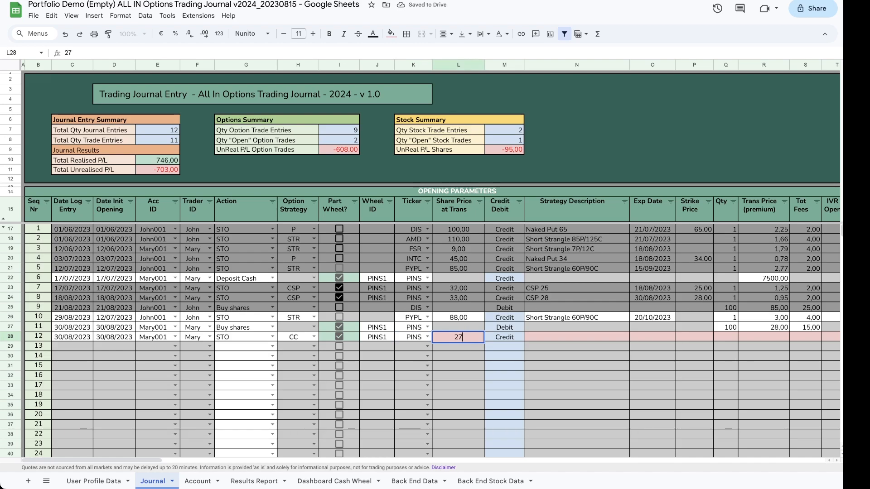
key(Tab)
key(Tab)
text(CC)
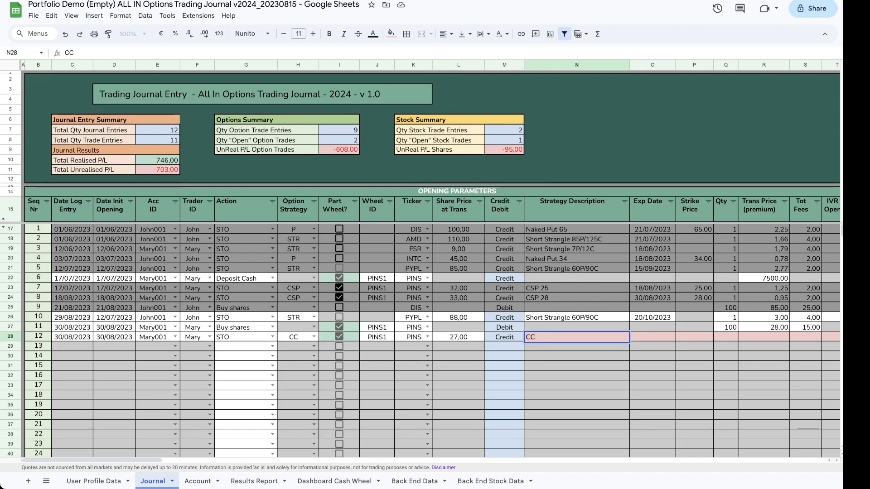
text( 34)
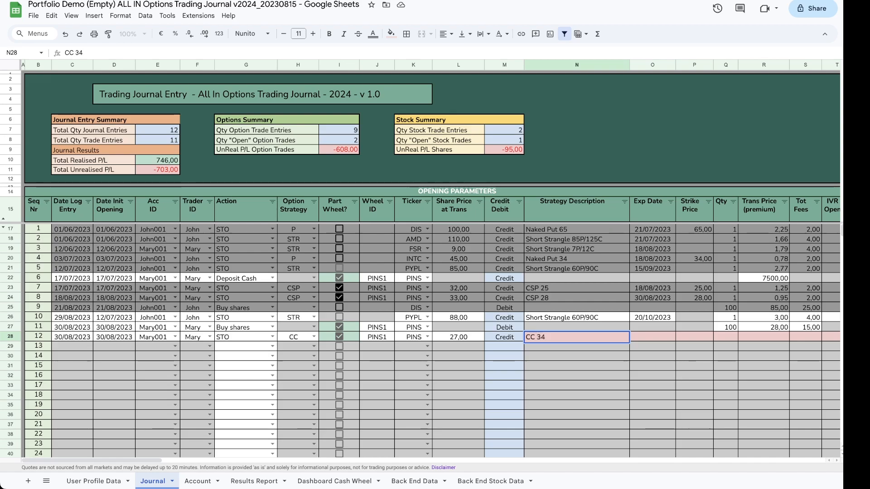
key(Tab)
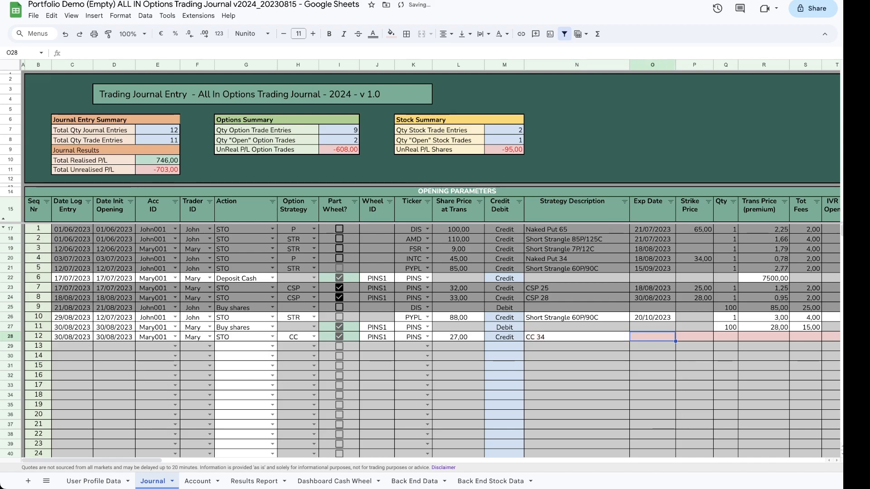
Step: Set entry 12's expiration date to 15/09/2023, strike price to 34 and quantity to 1
double_click(650, 341)
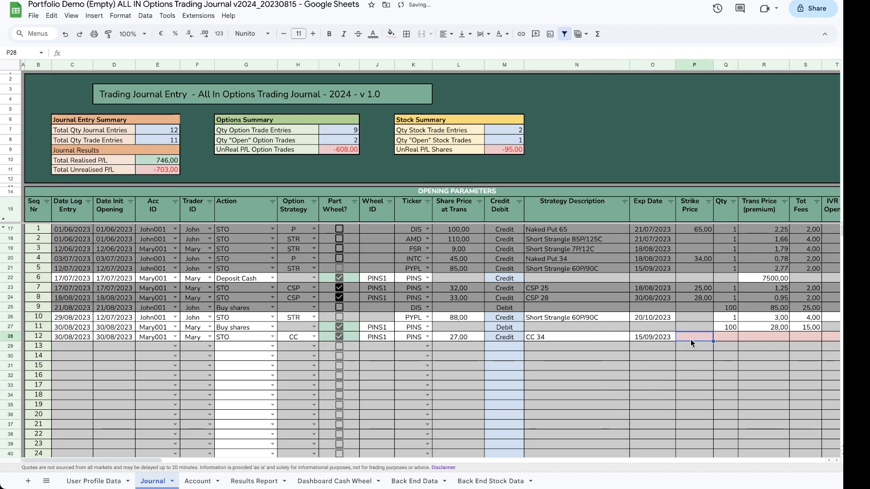
text(3)
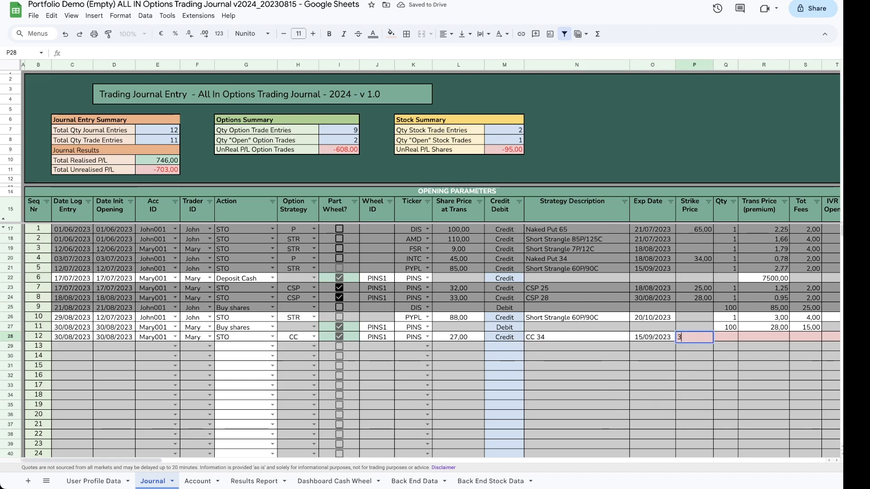
text(4)
key(Tab)
text(1)
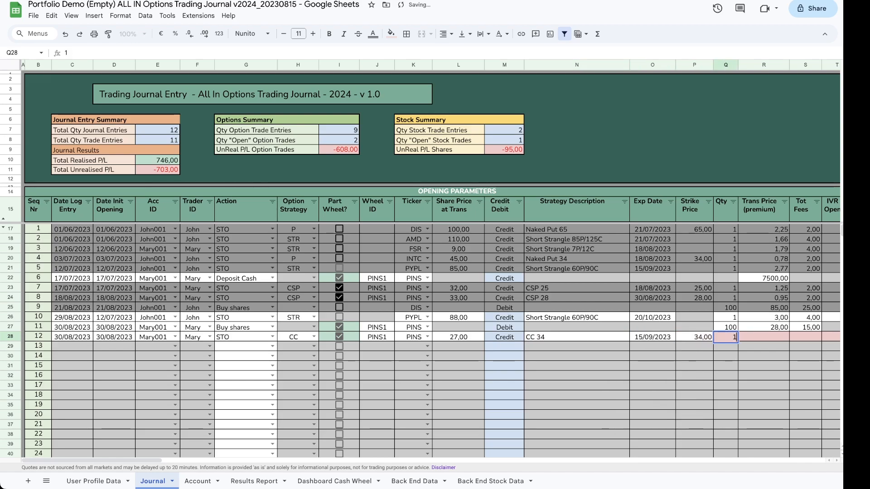
key(Tab)
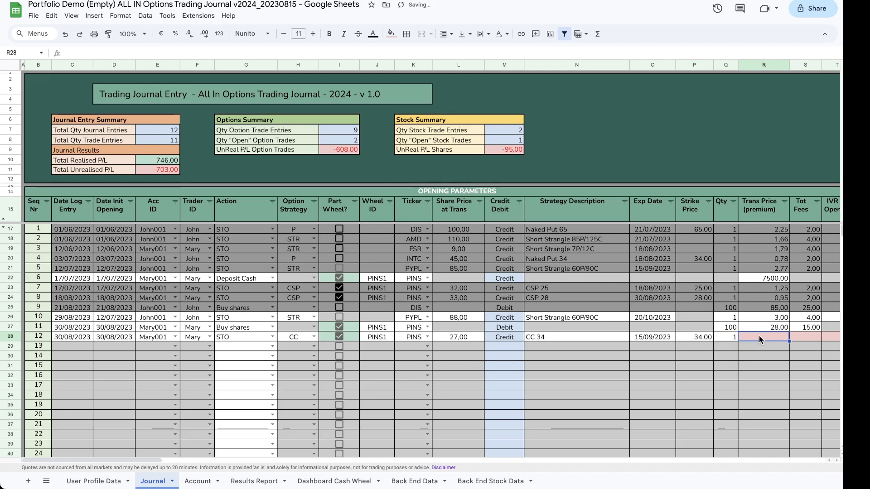
Step: Enter a transaction price (premium) of 0,85 and total fees of 2 for entry 12
text(0,8)
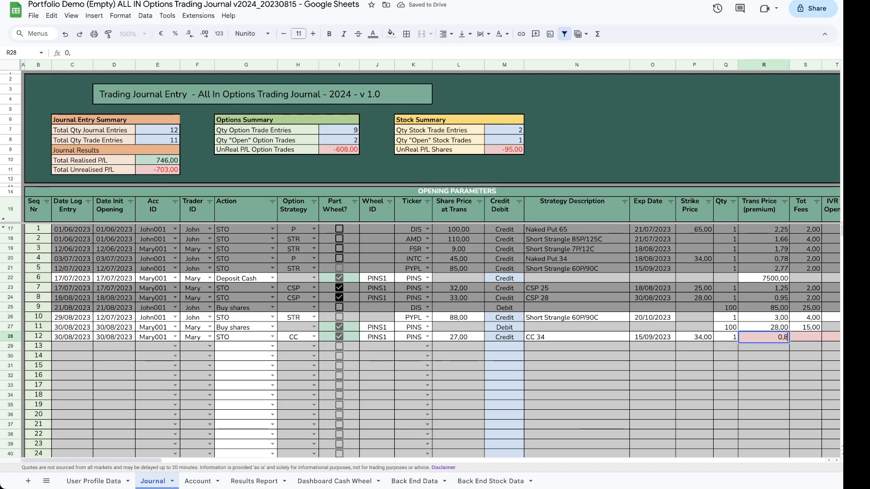
text(5)
key(Tab)
text(2)
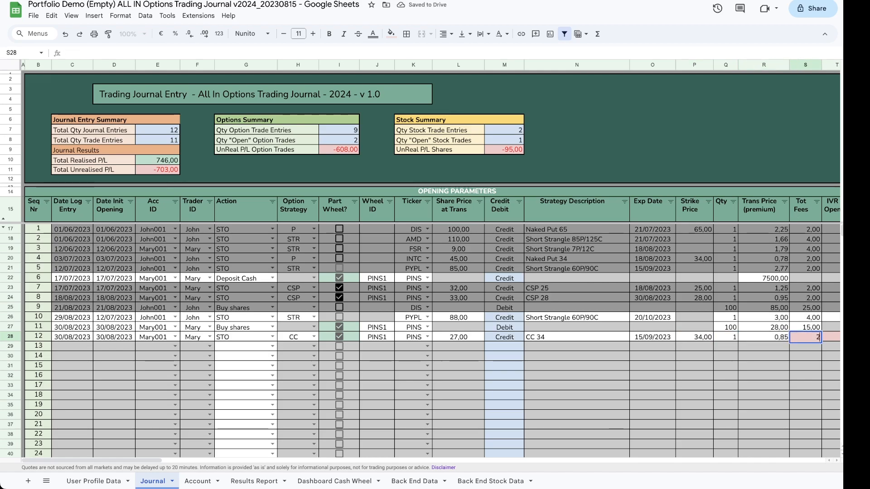
key(Tab)
key(Tab)
key(Tab)
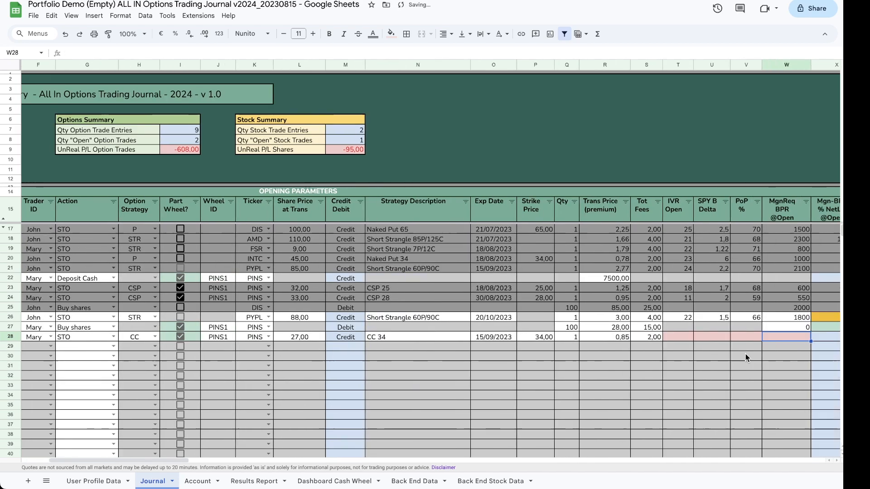
Step: Complete entry 12's opening parameters with IVR 18, SPY beta delta -5, PoP 66% and a margin requirement of 0
click(648, 337)
text(18)
key(Tab)
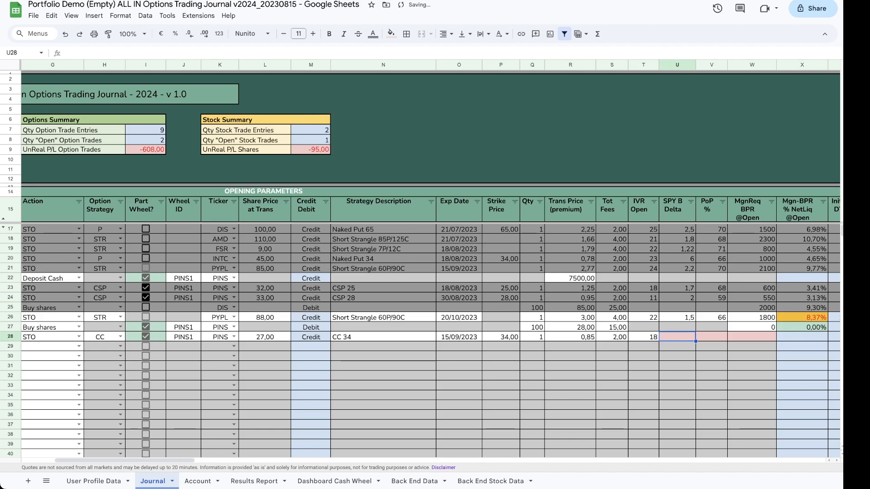
text(-5)
key(Tab)
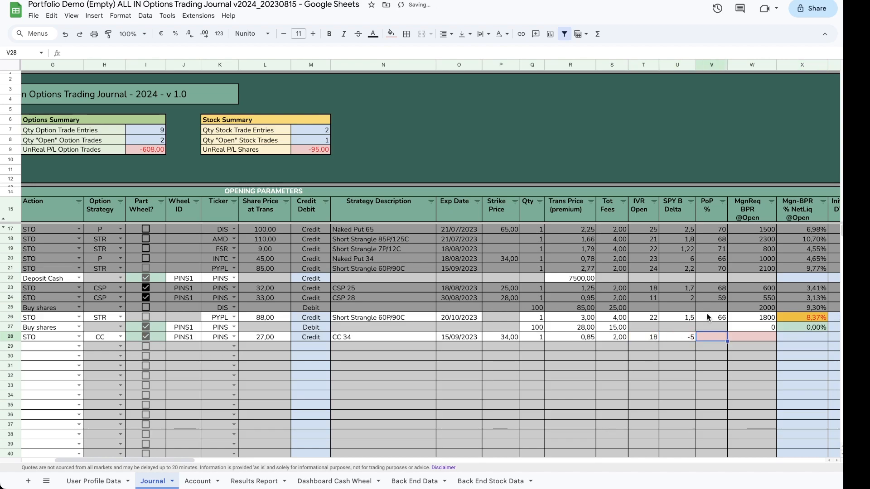
text(66)
key(Tab)
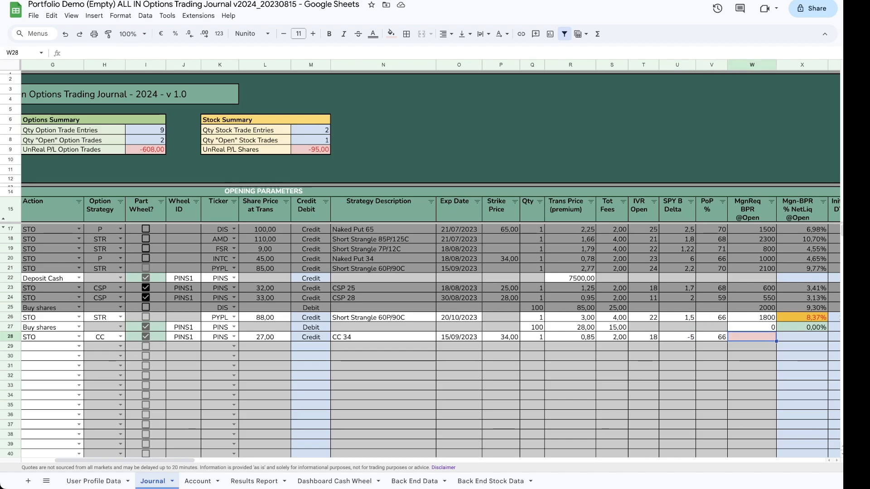
text(0)
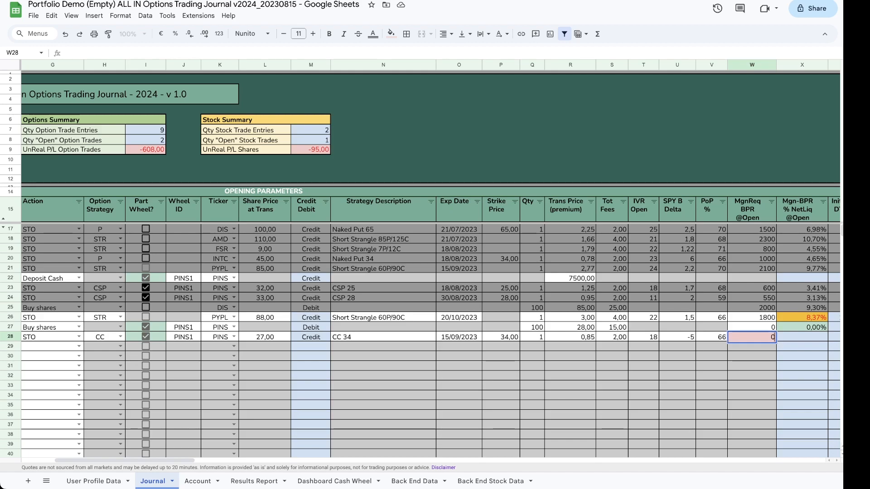
key(Tab)
Step: Set entry 12's position status to Open, current price to close to 0,80, current margin requirement to 0 and current SPY beta delta to -5
scroll(643, 336, right, 5)
click(638, 336)
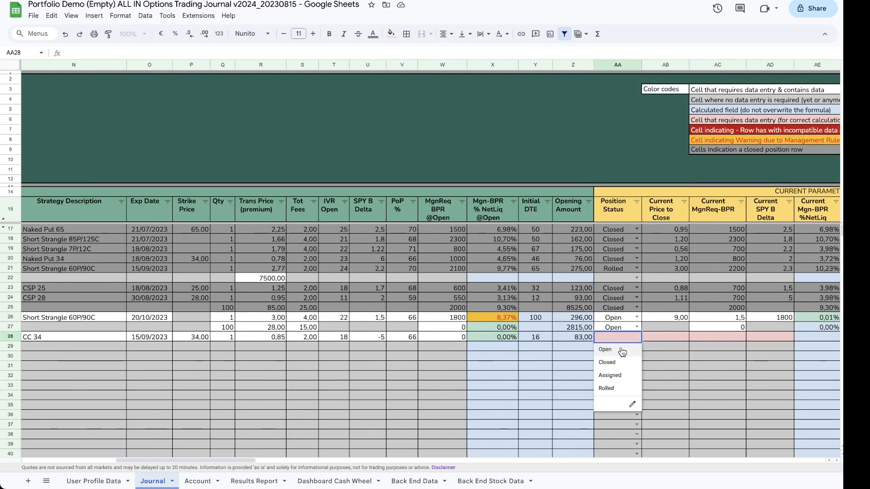
click(621, 347)
click(678, 337)
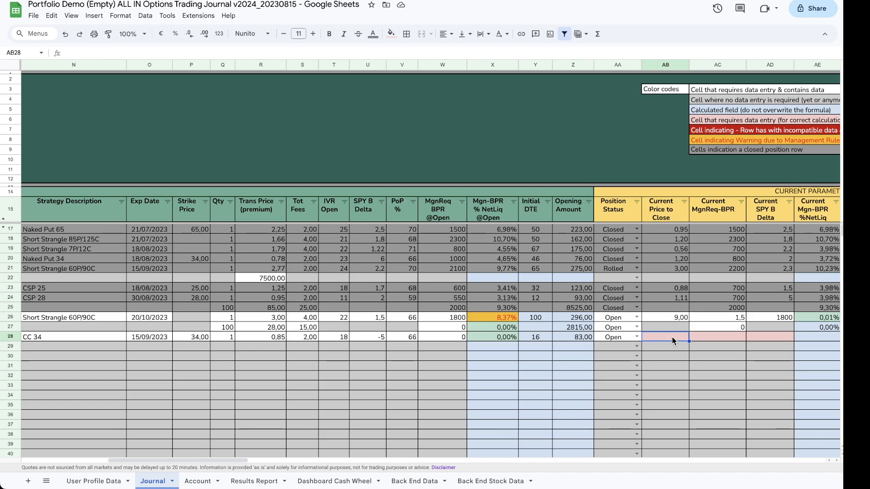
text(0,80)
key(Tab)
text(0)
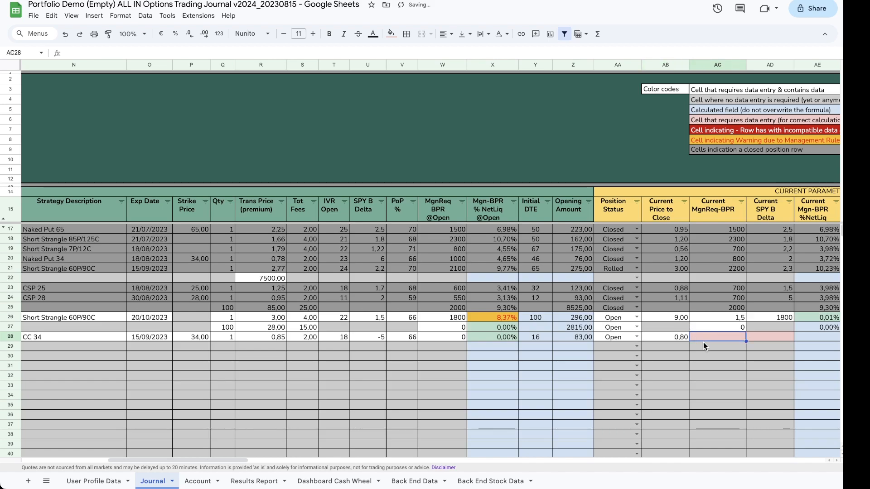
key(Tab)
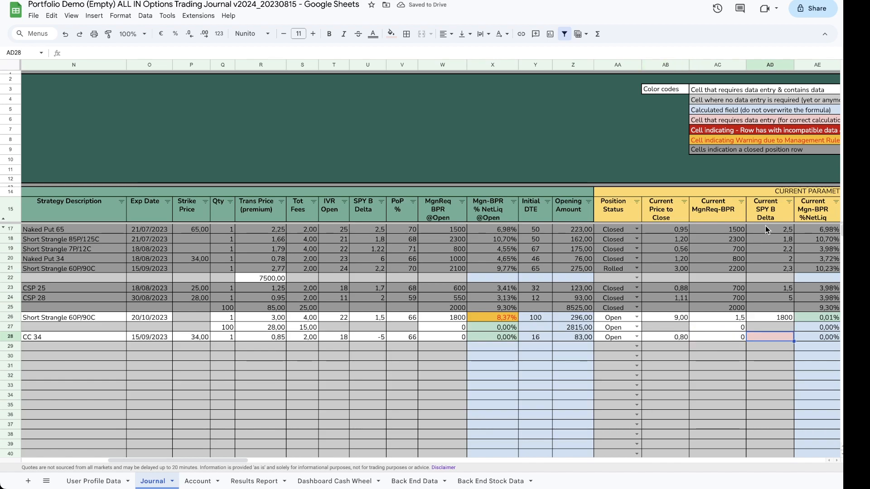
text(-5)
key(Tab)
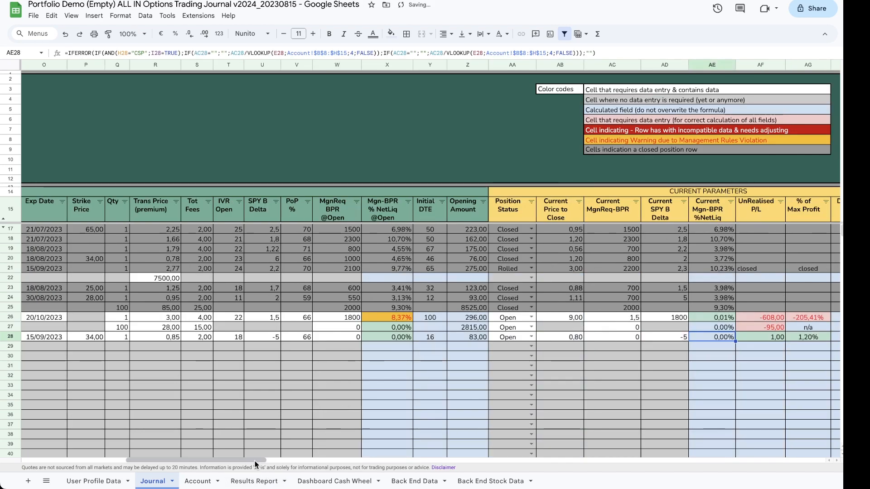
Step: Open the Dashboard Cash Wheel sheet to review the PINS1 wheel results and transaction history
drag(255, 462, 119, 456)
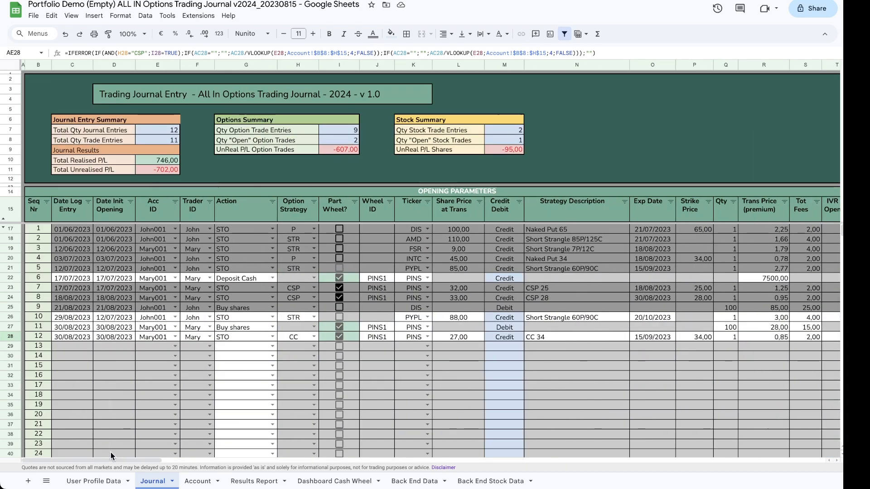
click(334, 481)
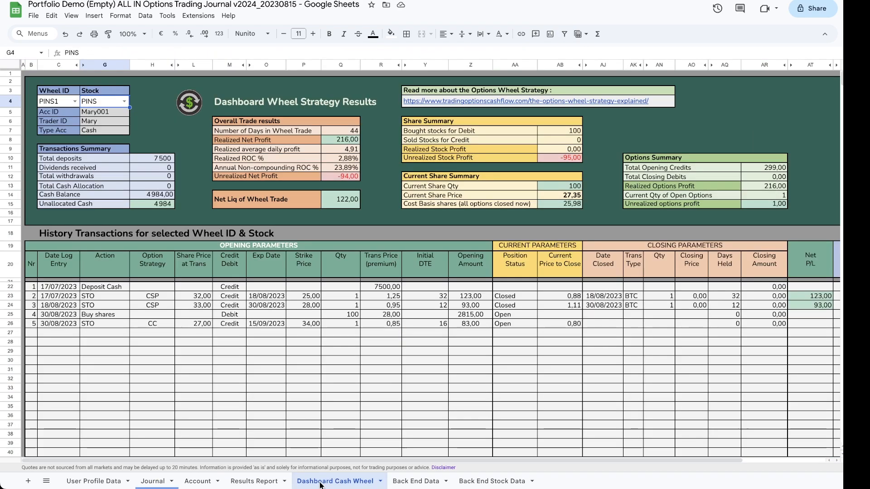